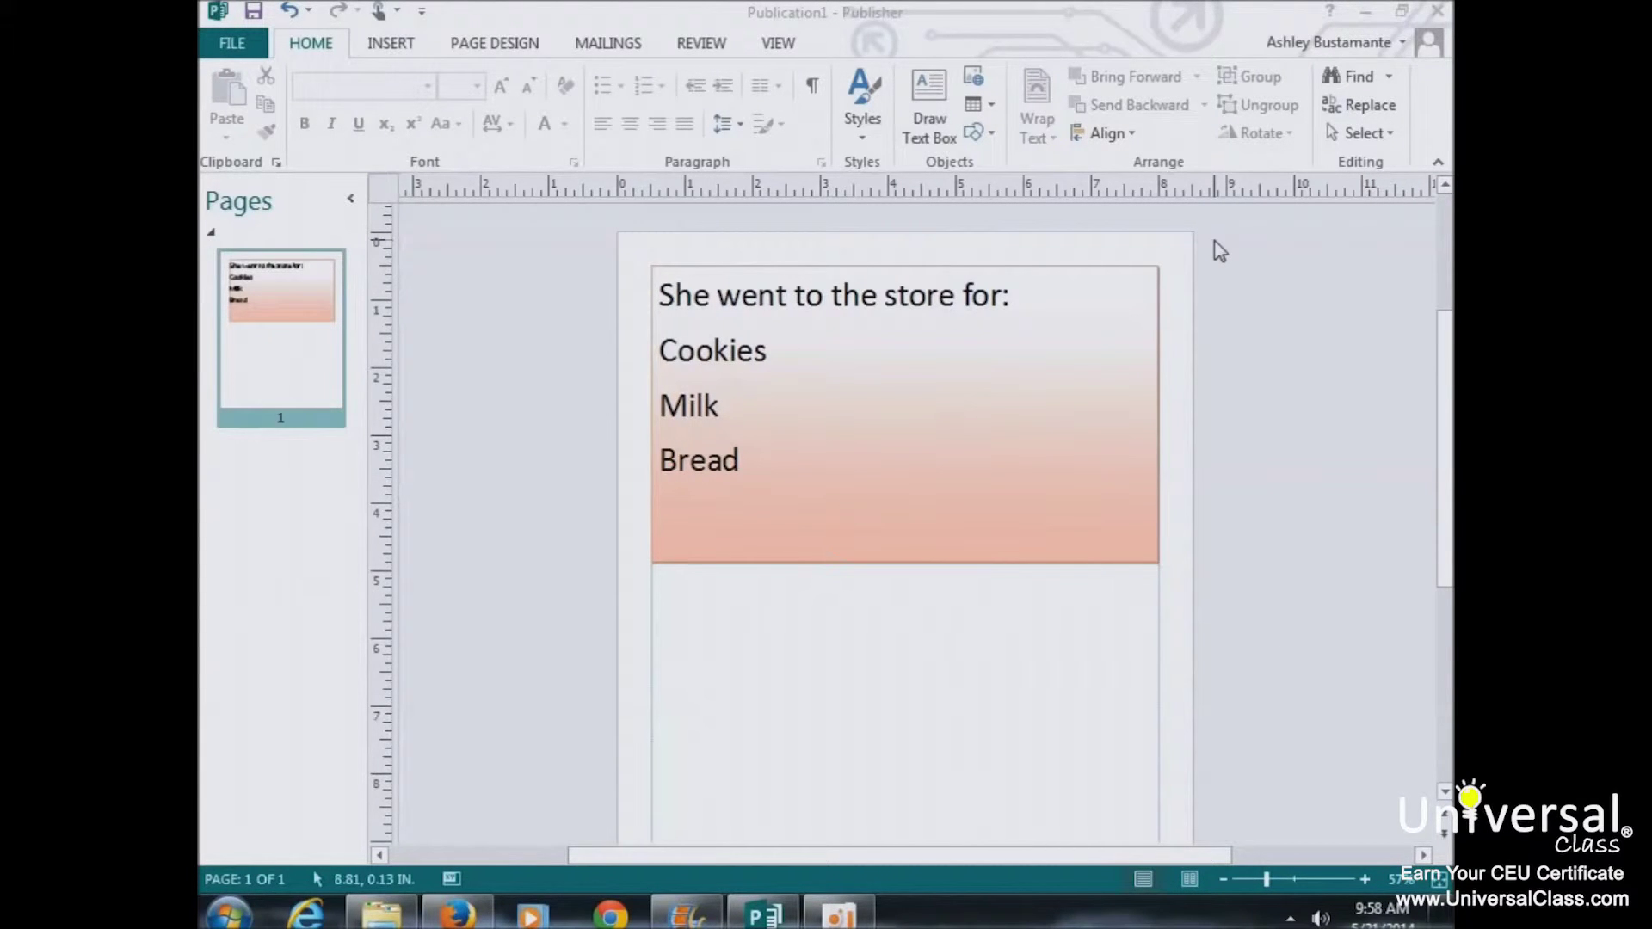
Give Cookies, Milk and Bread small dot bullets and add an empty line after Bread
left_click(757, 295)
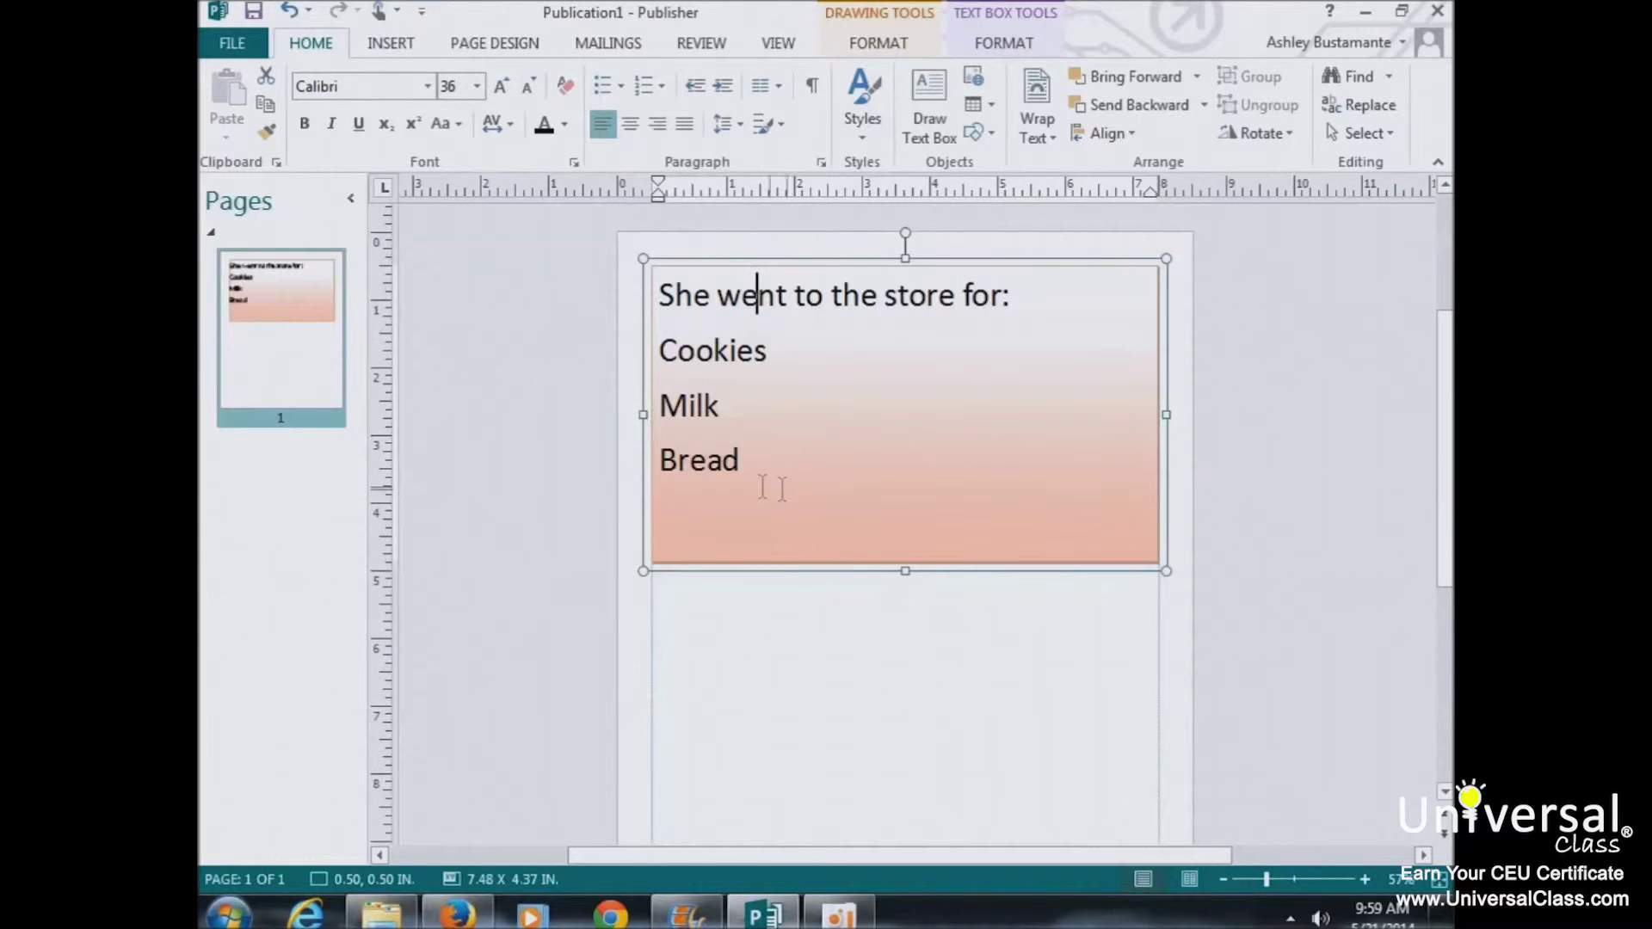
left_click_drag(775, 475, 661, 349)
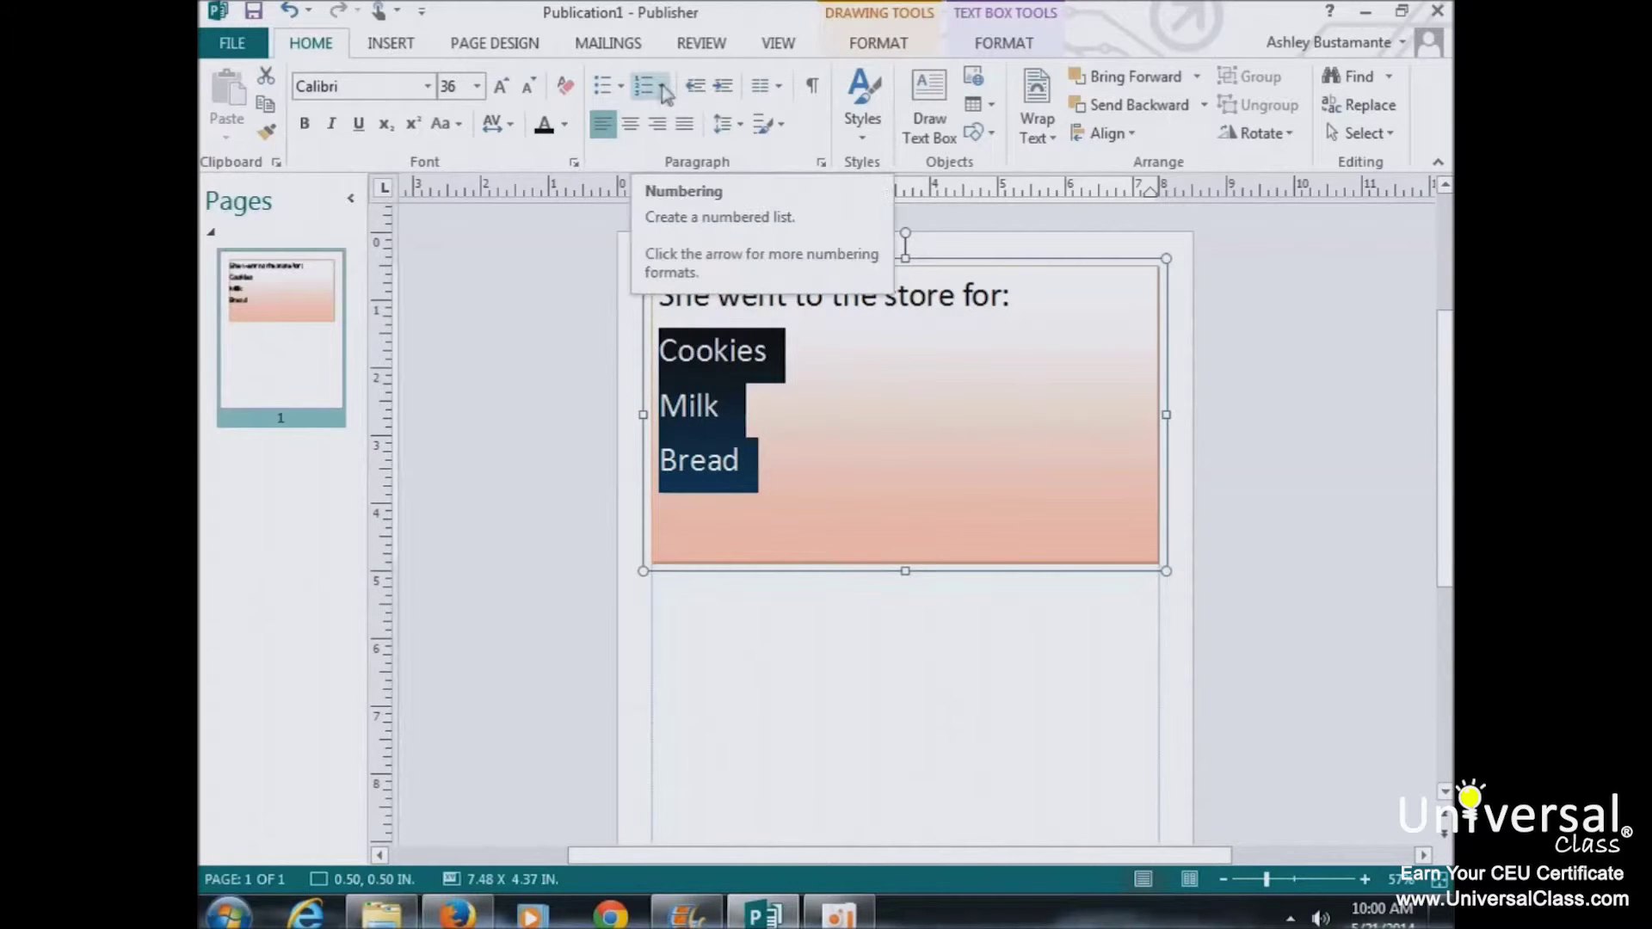
left_click(622, 87)
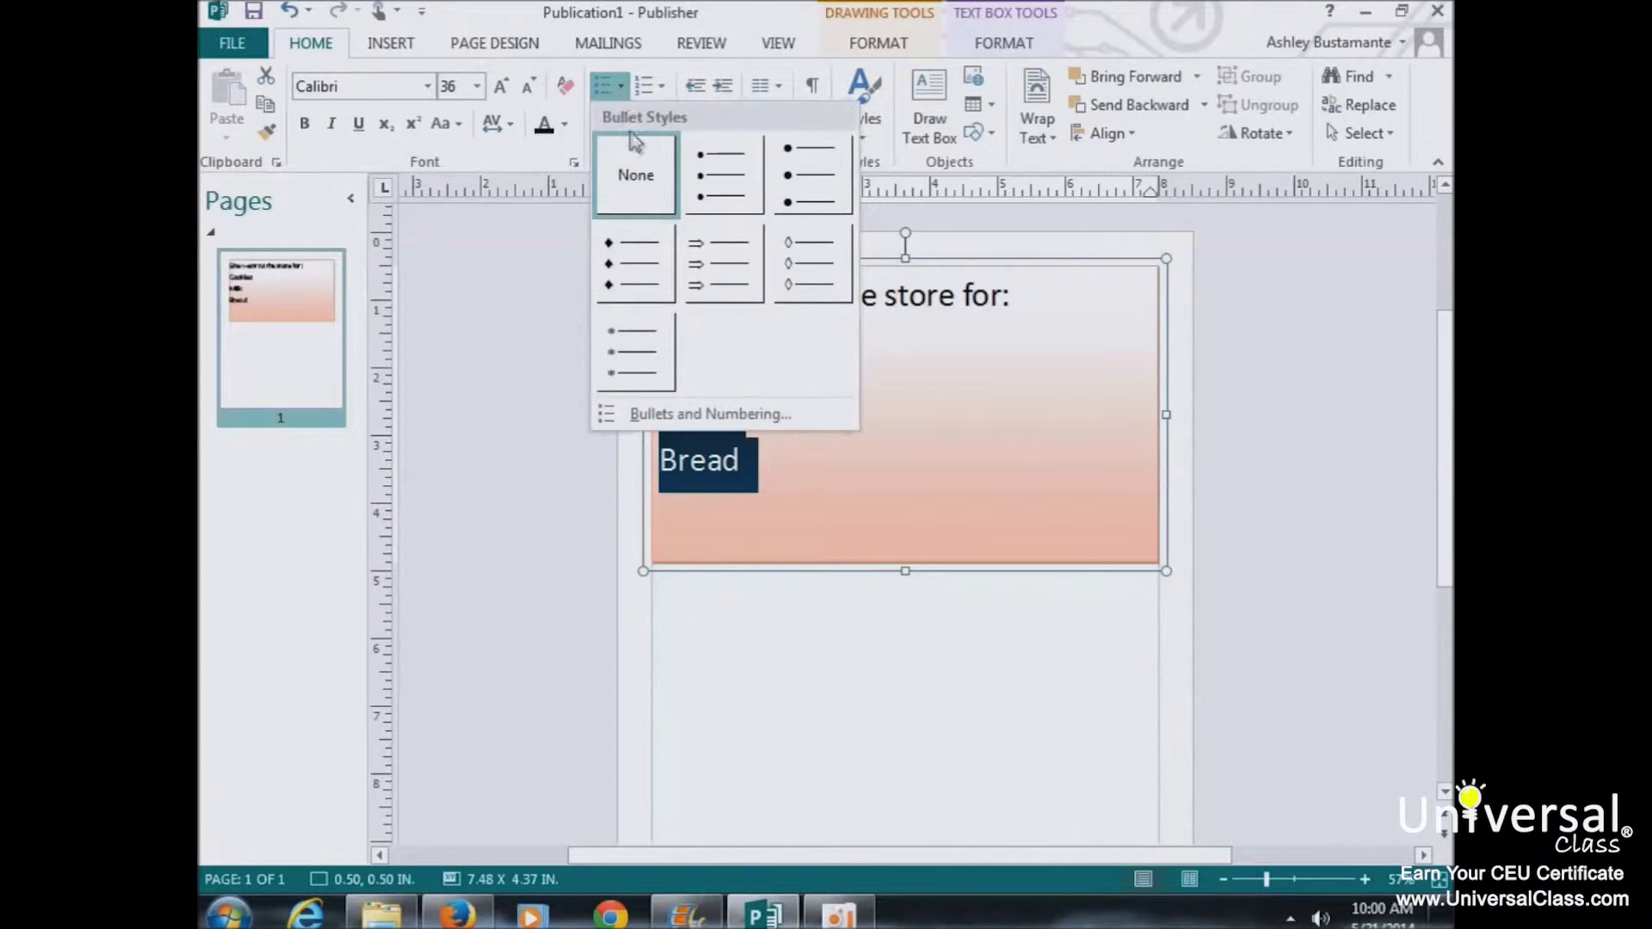
left_click(727, 180)
left_click(885, 508)
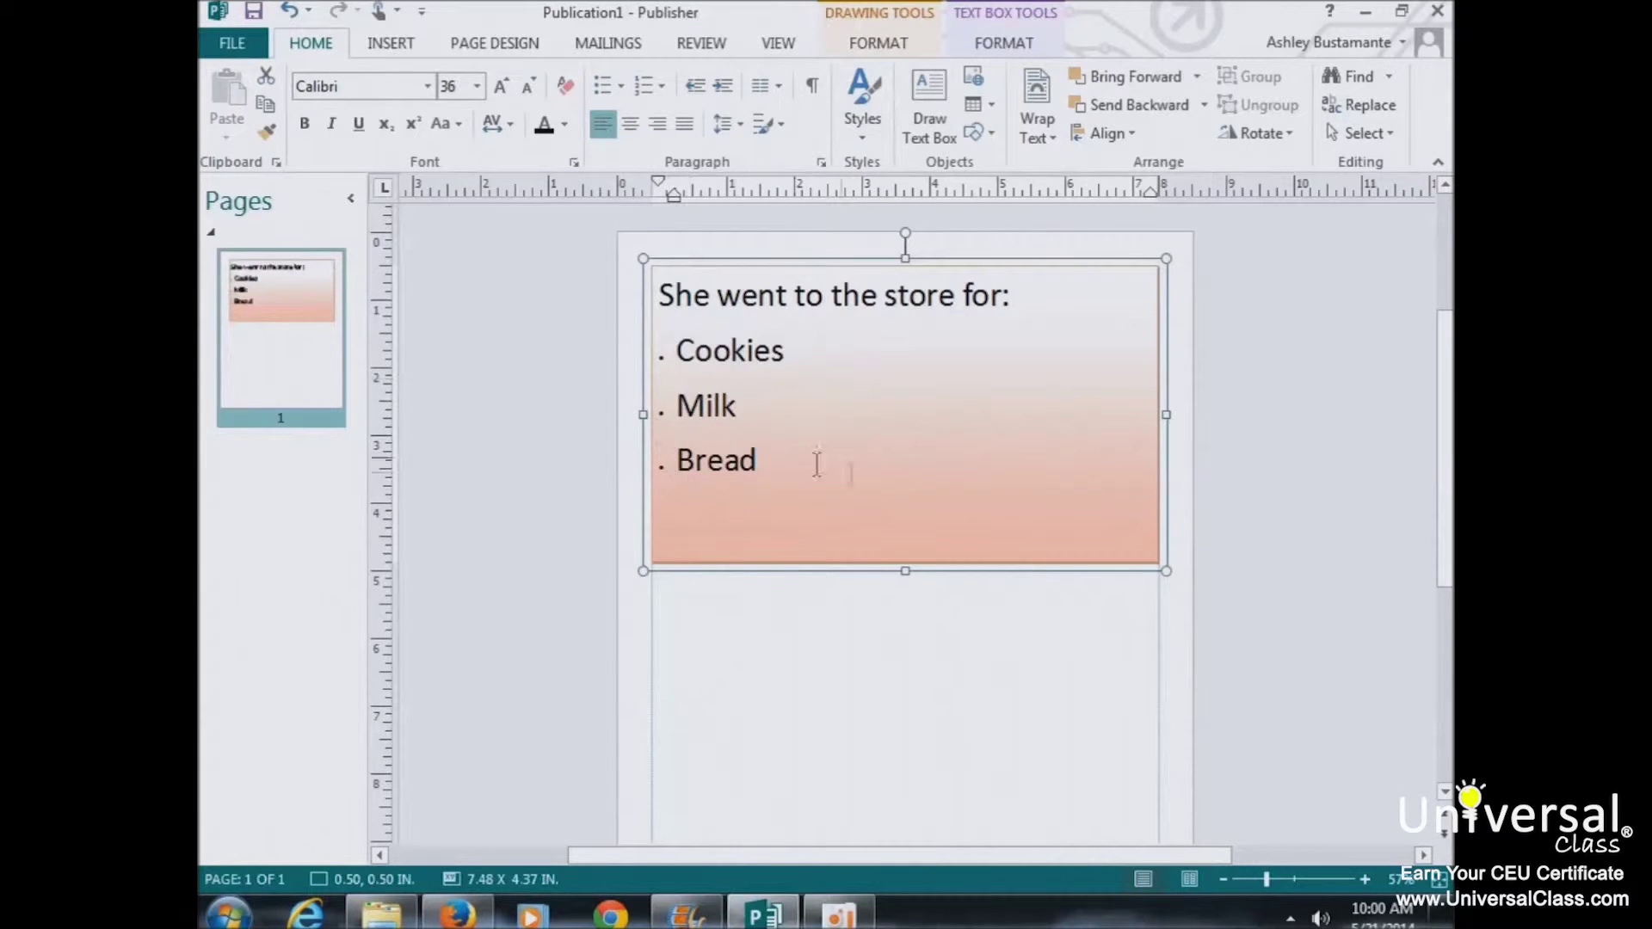
key("Return")
key("Return")
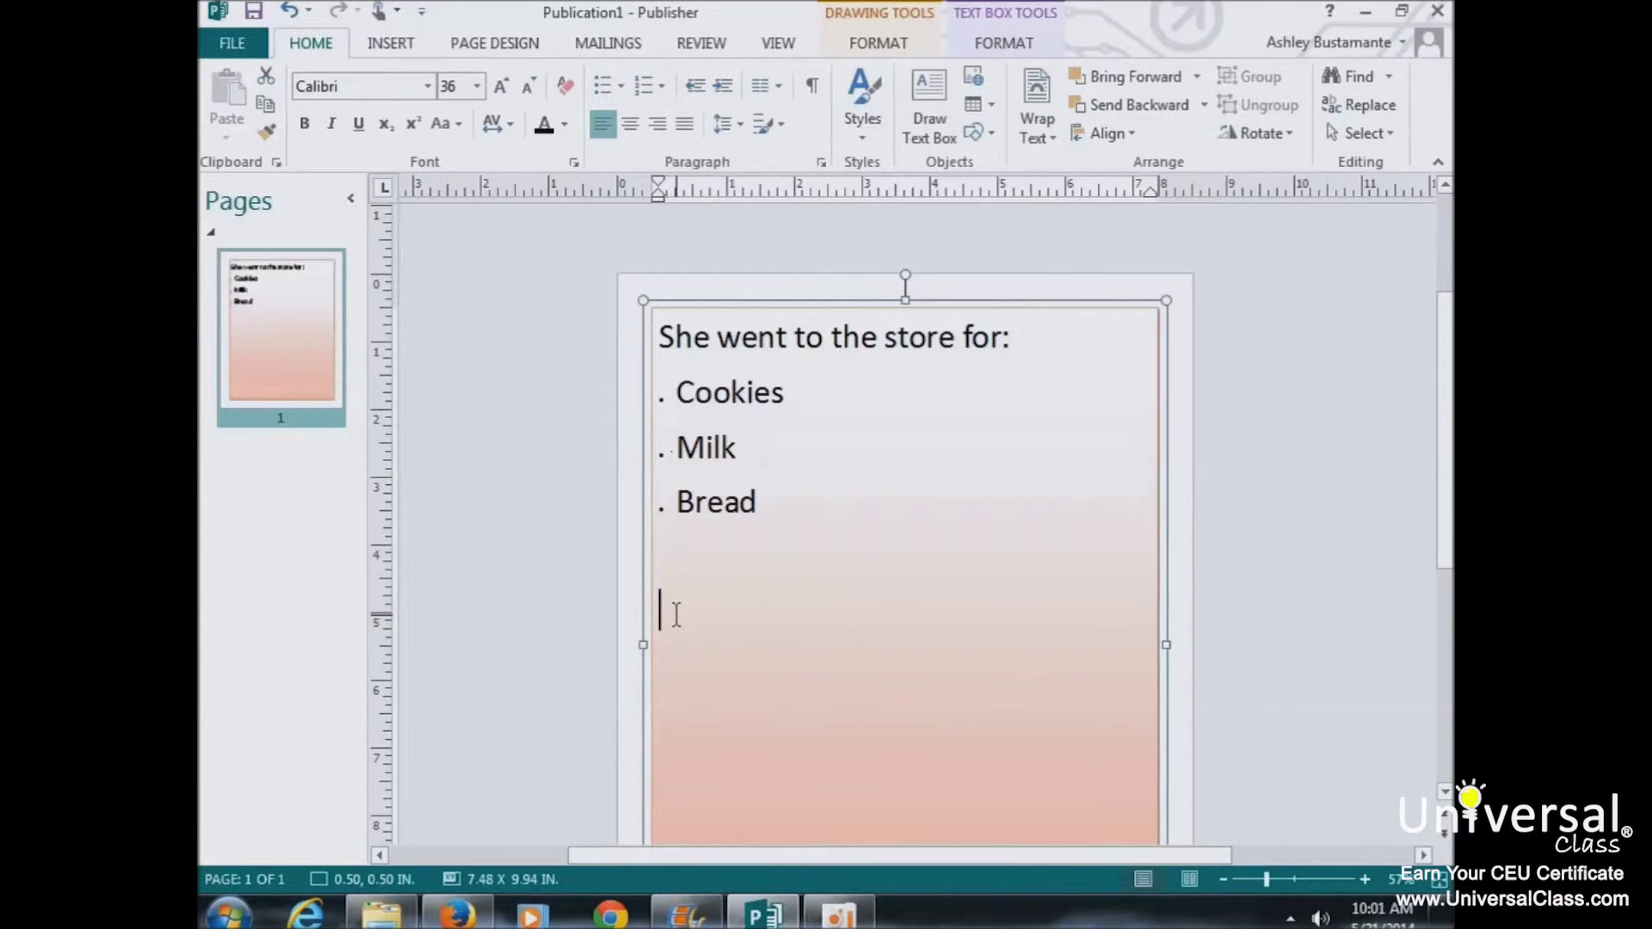
Start a 1. 2. 3. numbered list on the empty line with entries 'New list' and 'New list 2'
left_click(661, 85)
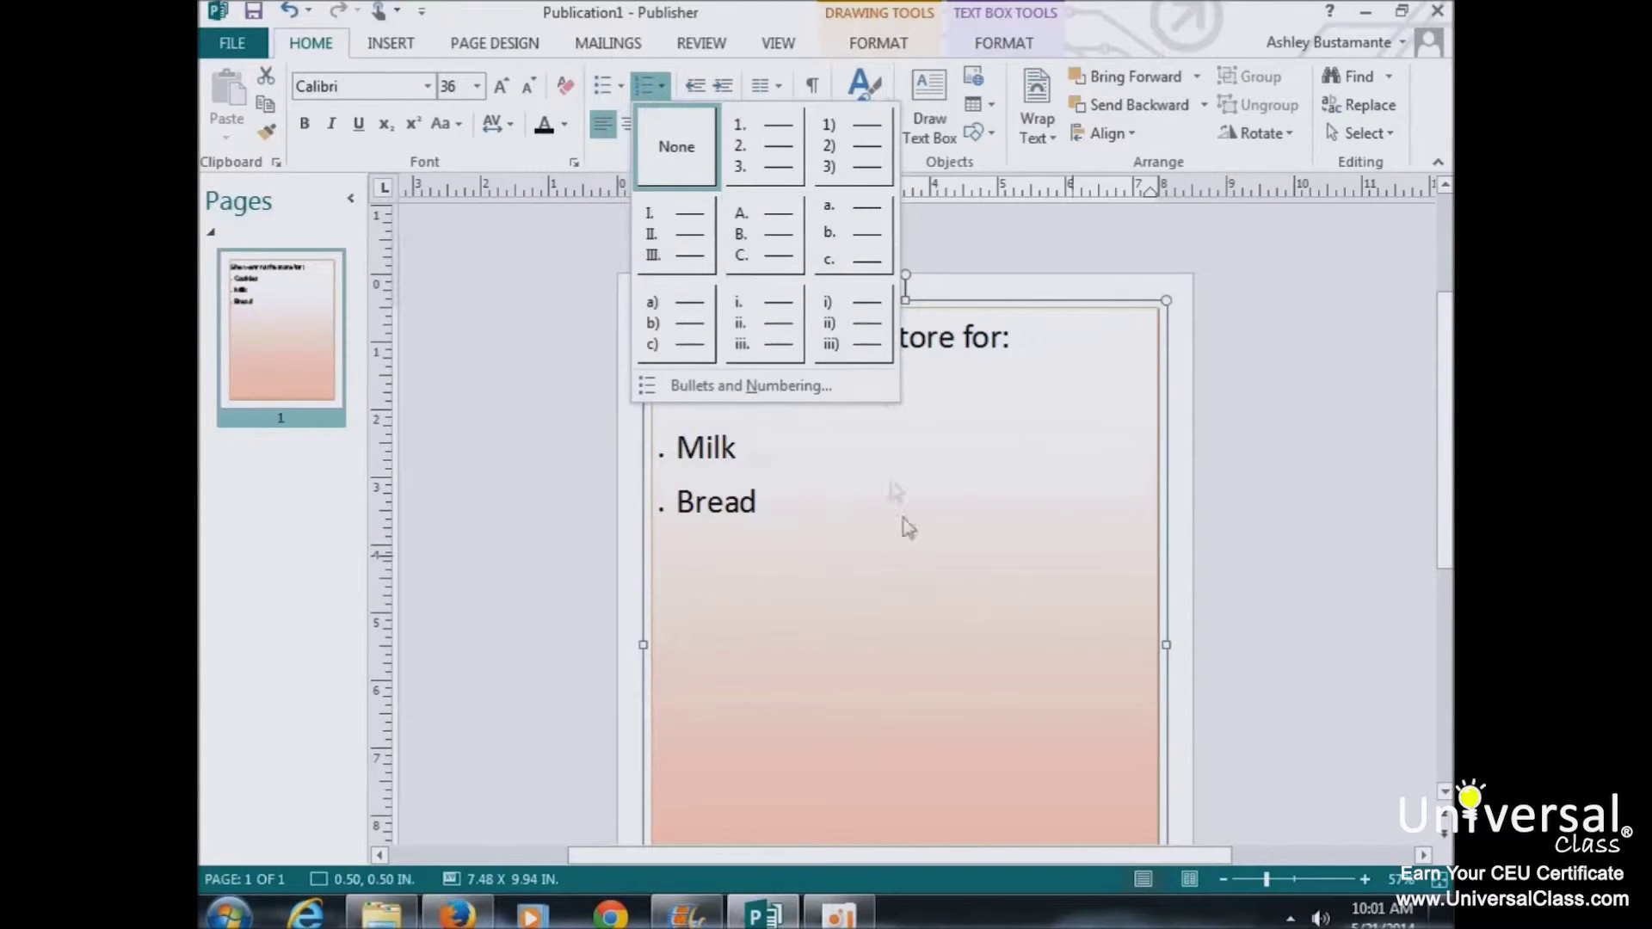
left_click(765, 146)
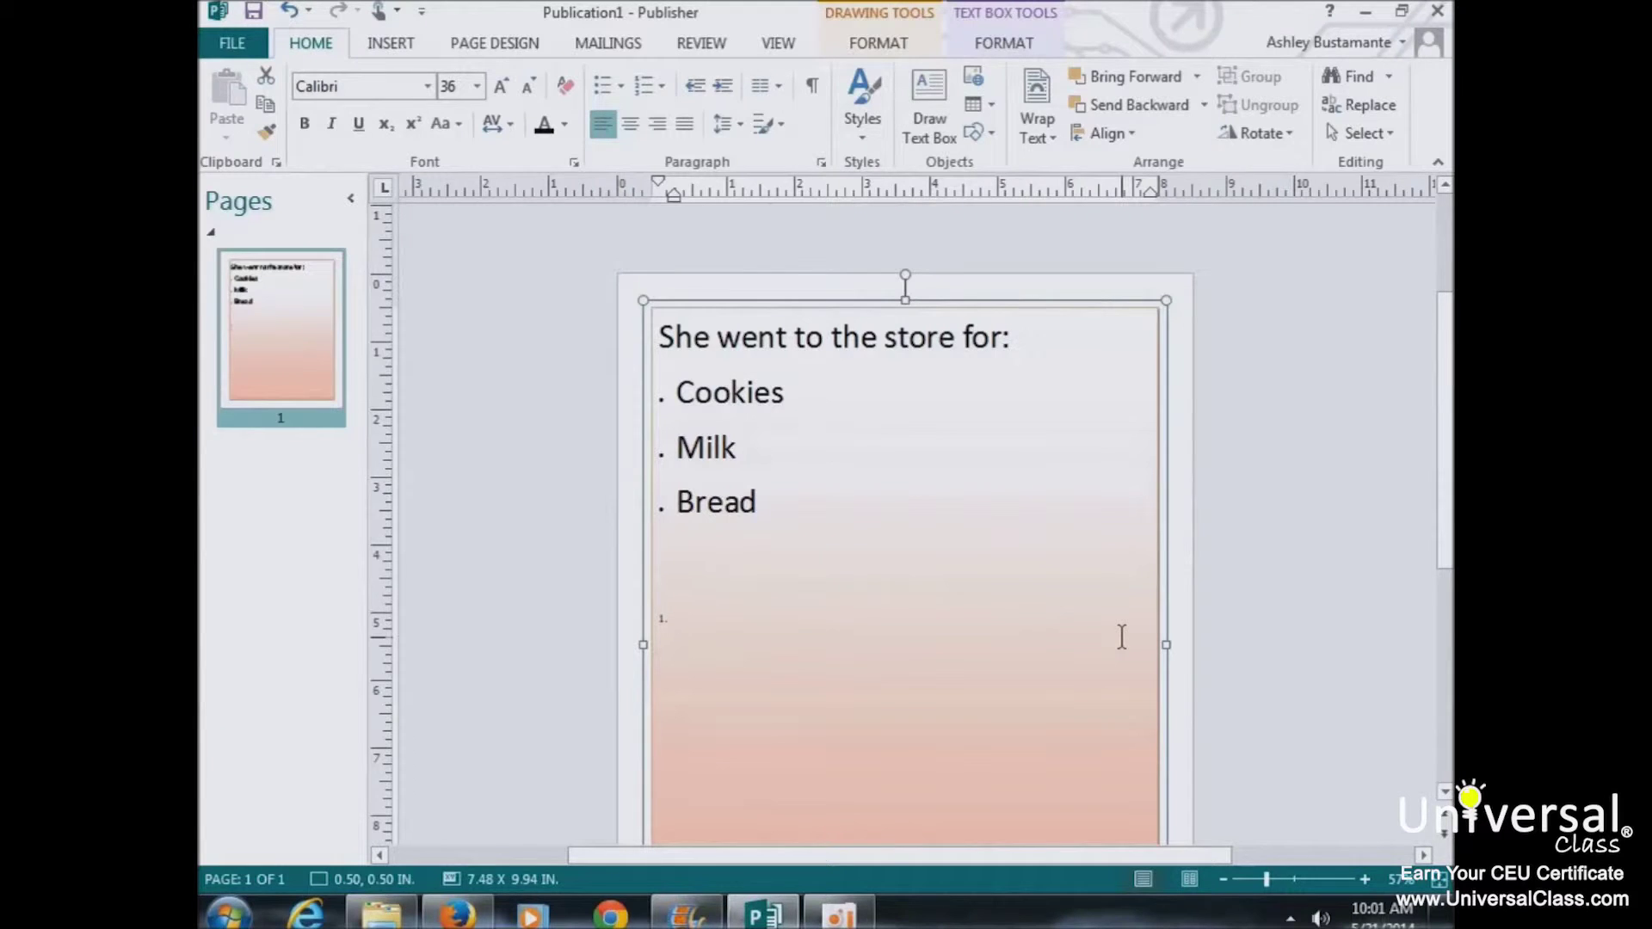
type("New list")
key("Return")
type("New list 2")
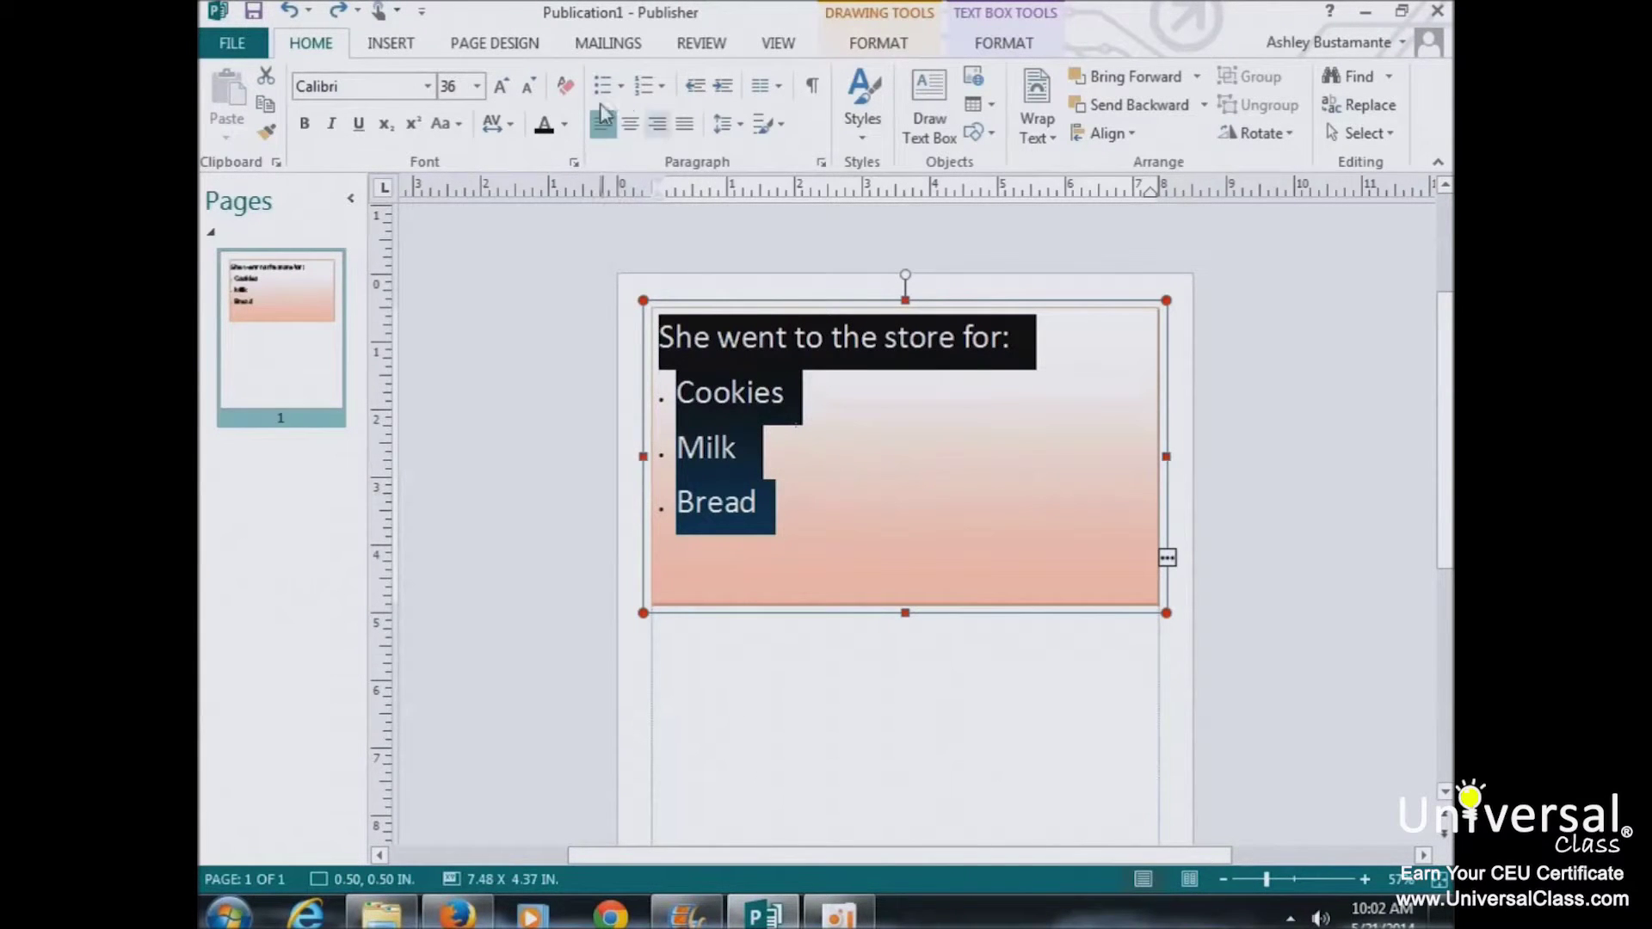
Try right, centered and justified alignment on the whole shopping list
left_click(658, 124)
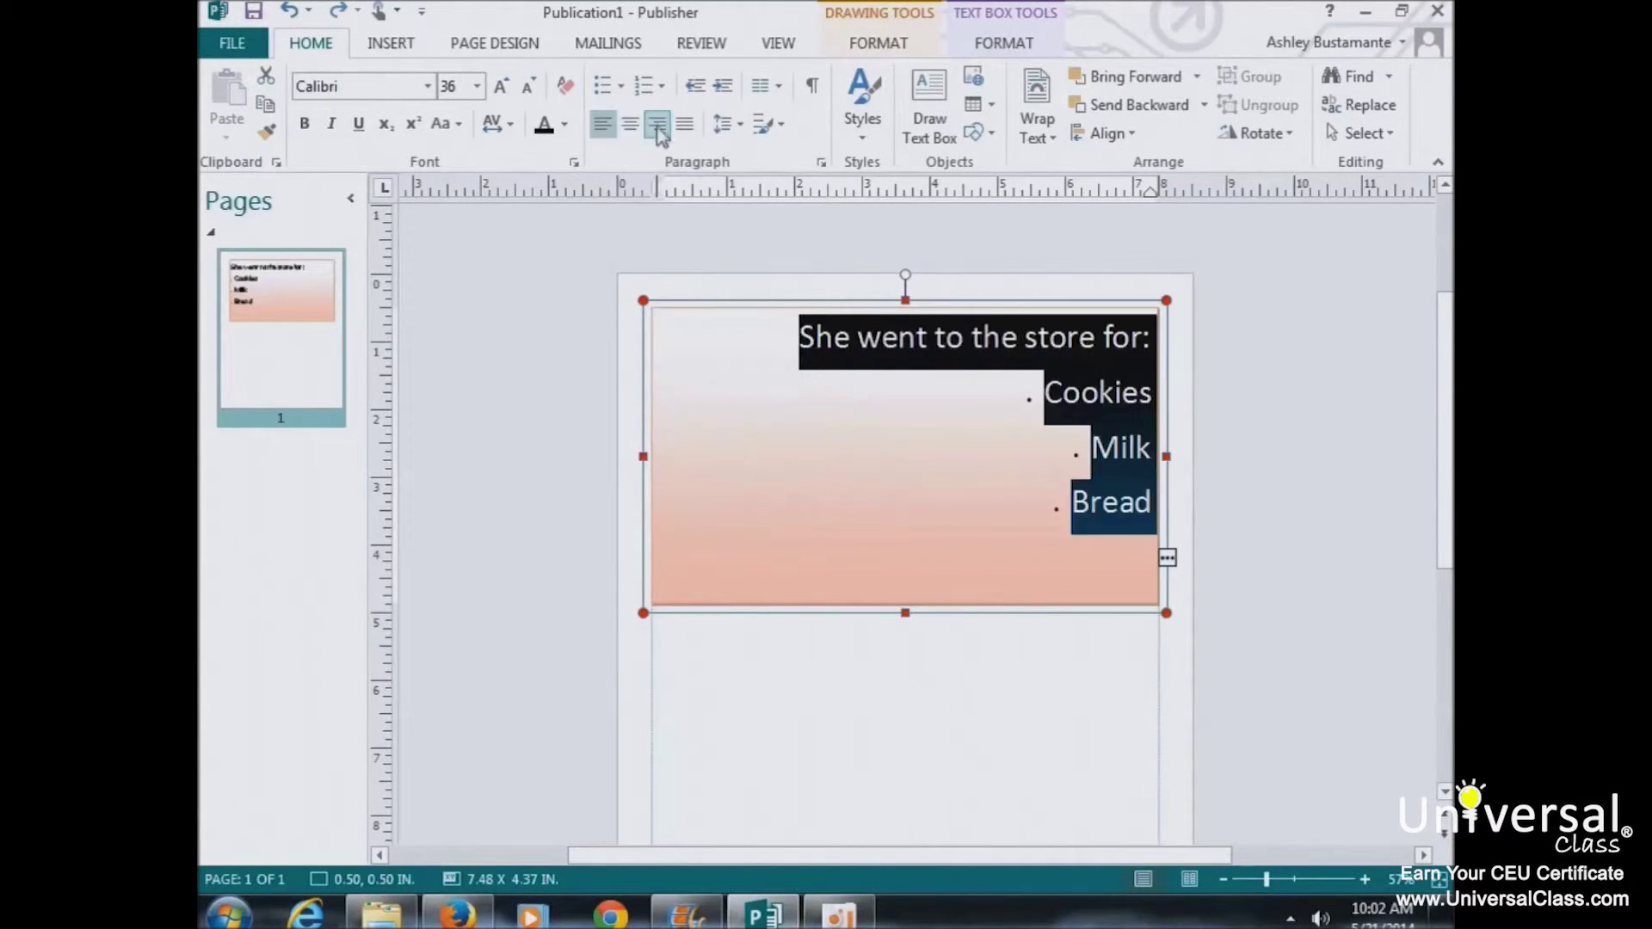
left_click(631, 125)
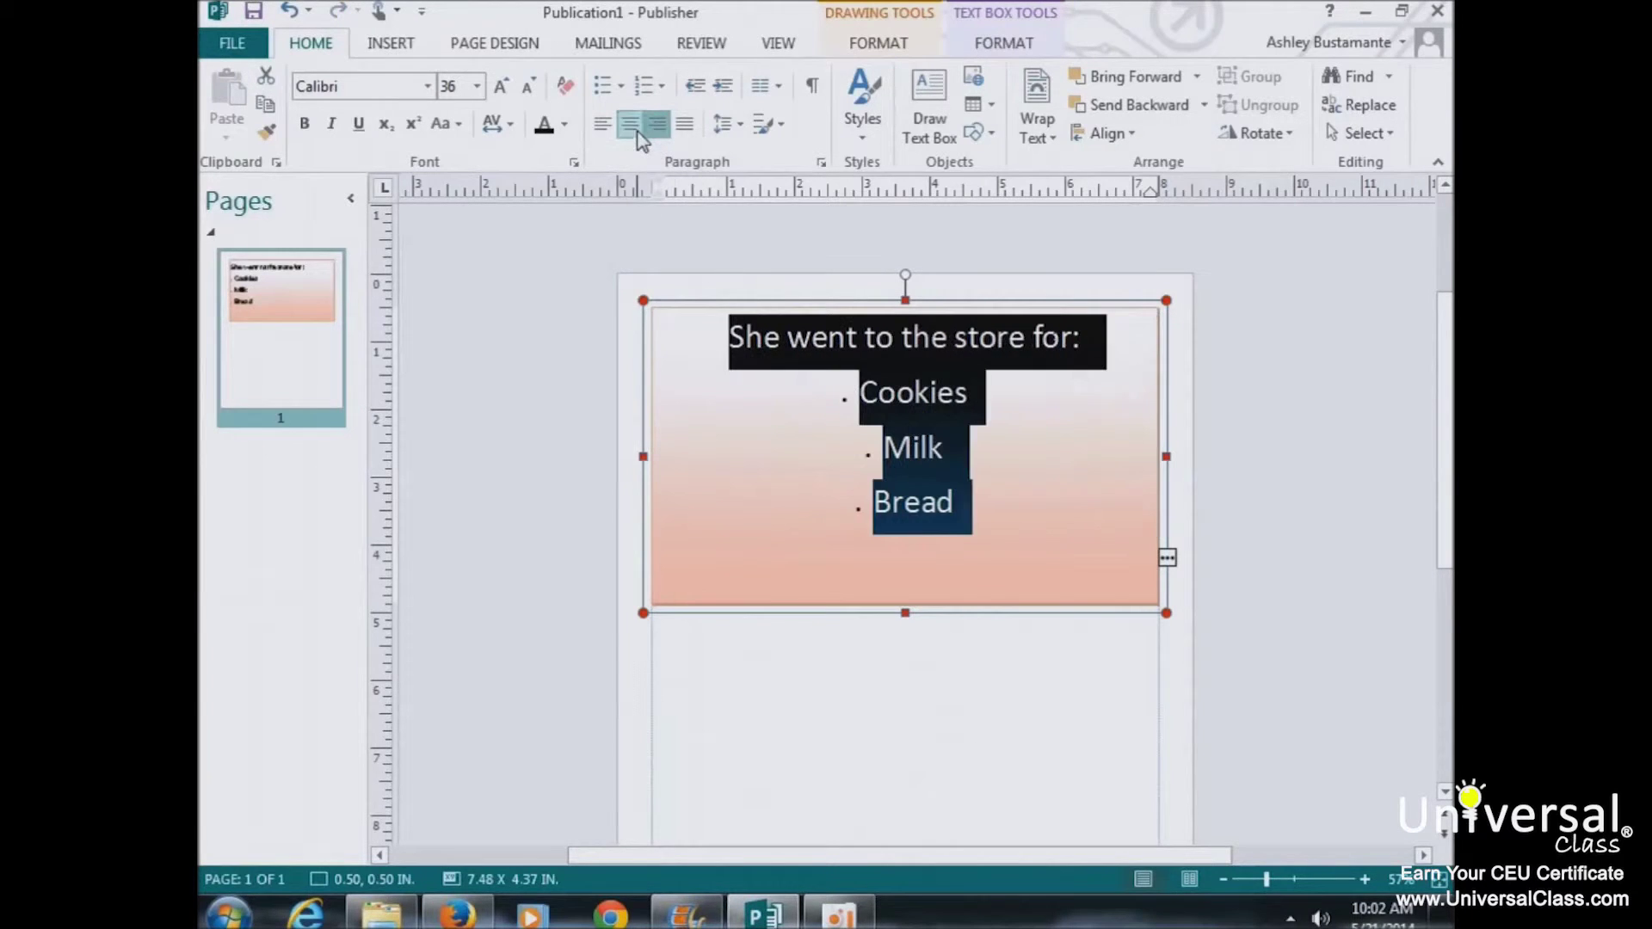
left_click(684, 125)
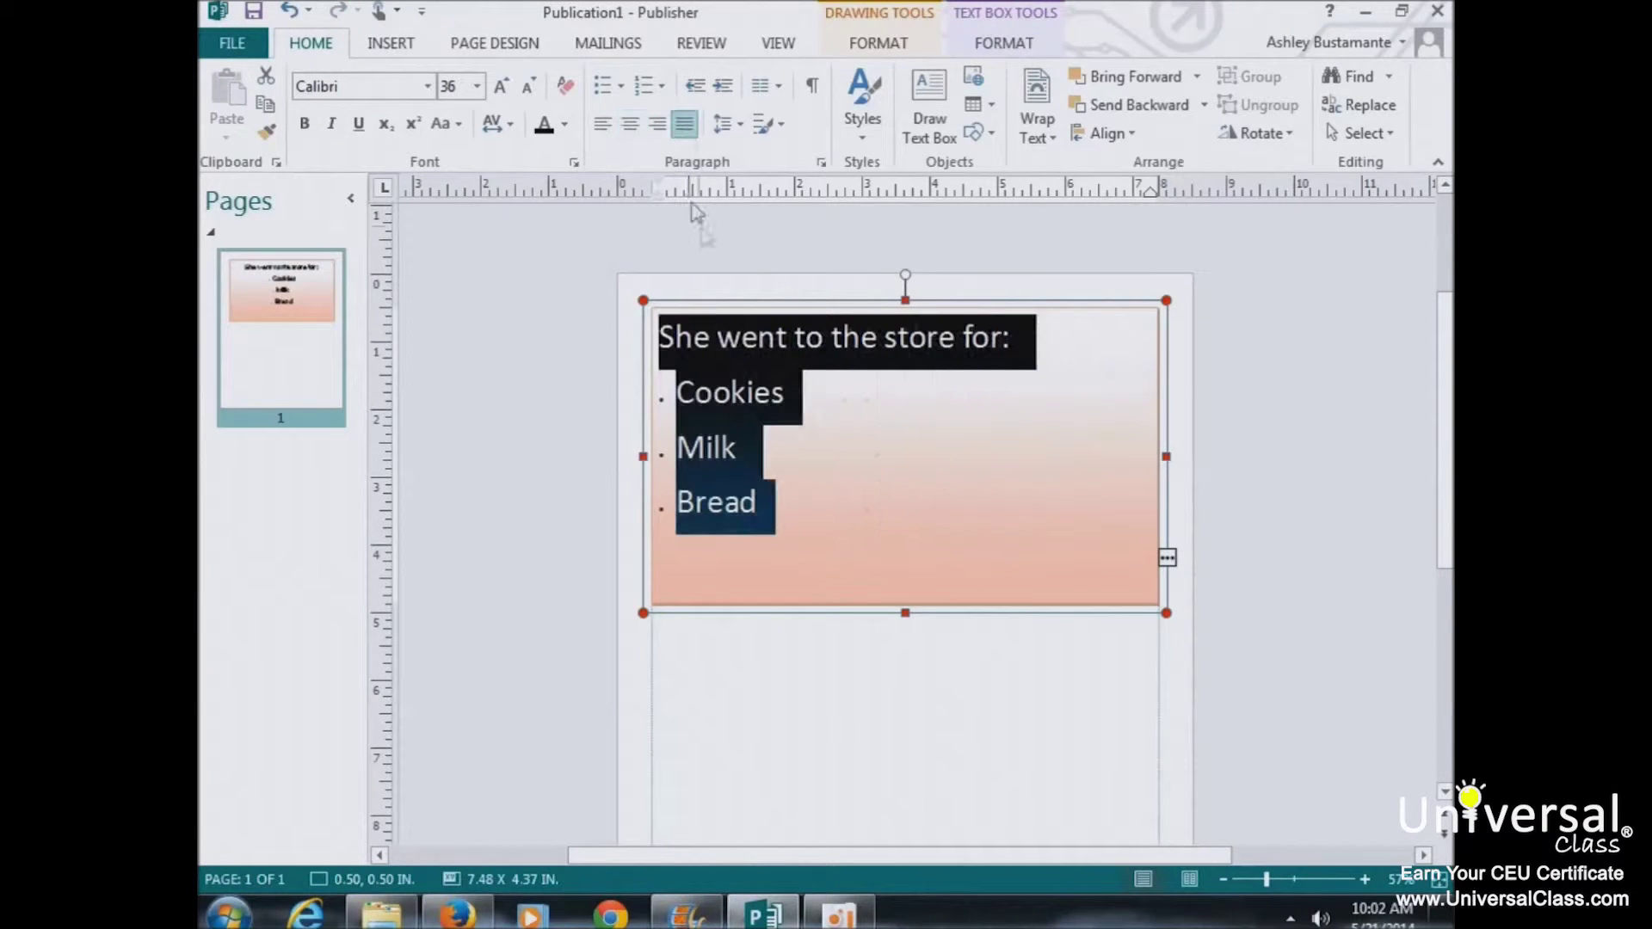
Center the Cookies line on its own, then select Milk
left_click(848, 460)
left_click_drag(849, 399, 645, 416)
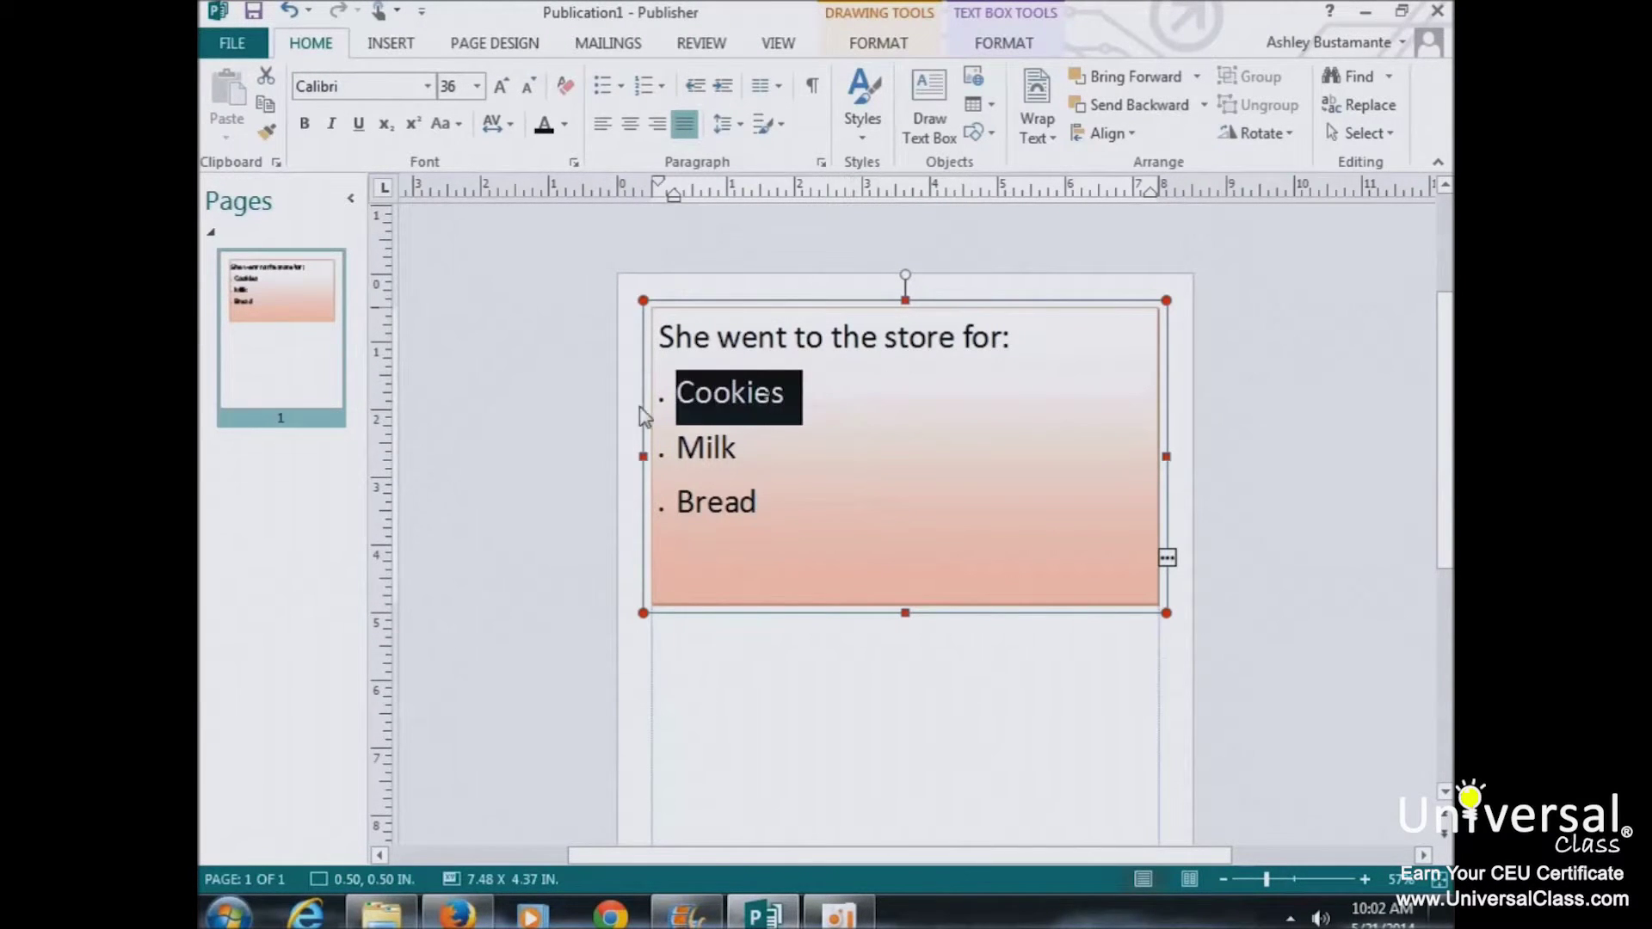
left_click(631, 125)
left_click_drag(766, 454, 659, 454)
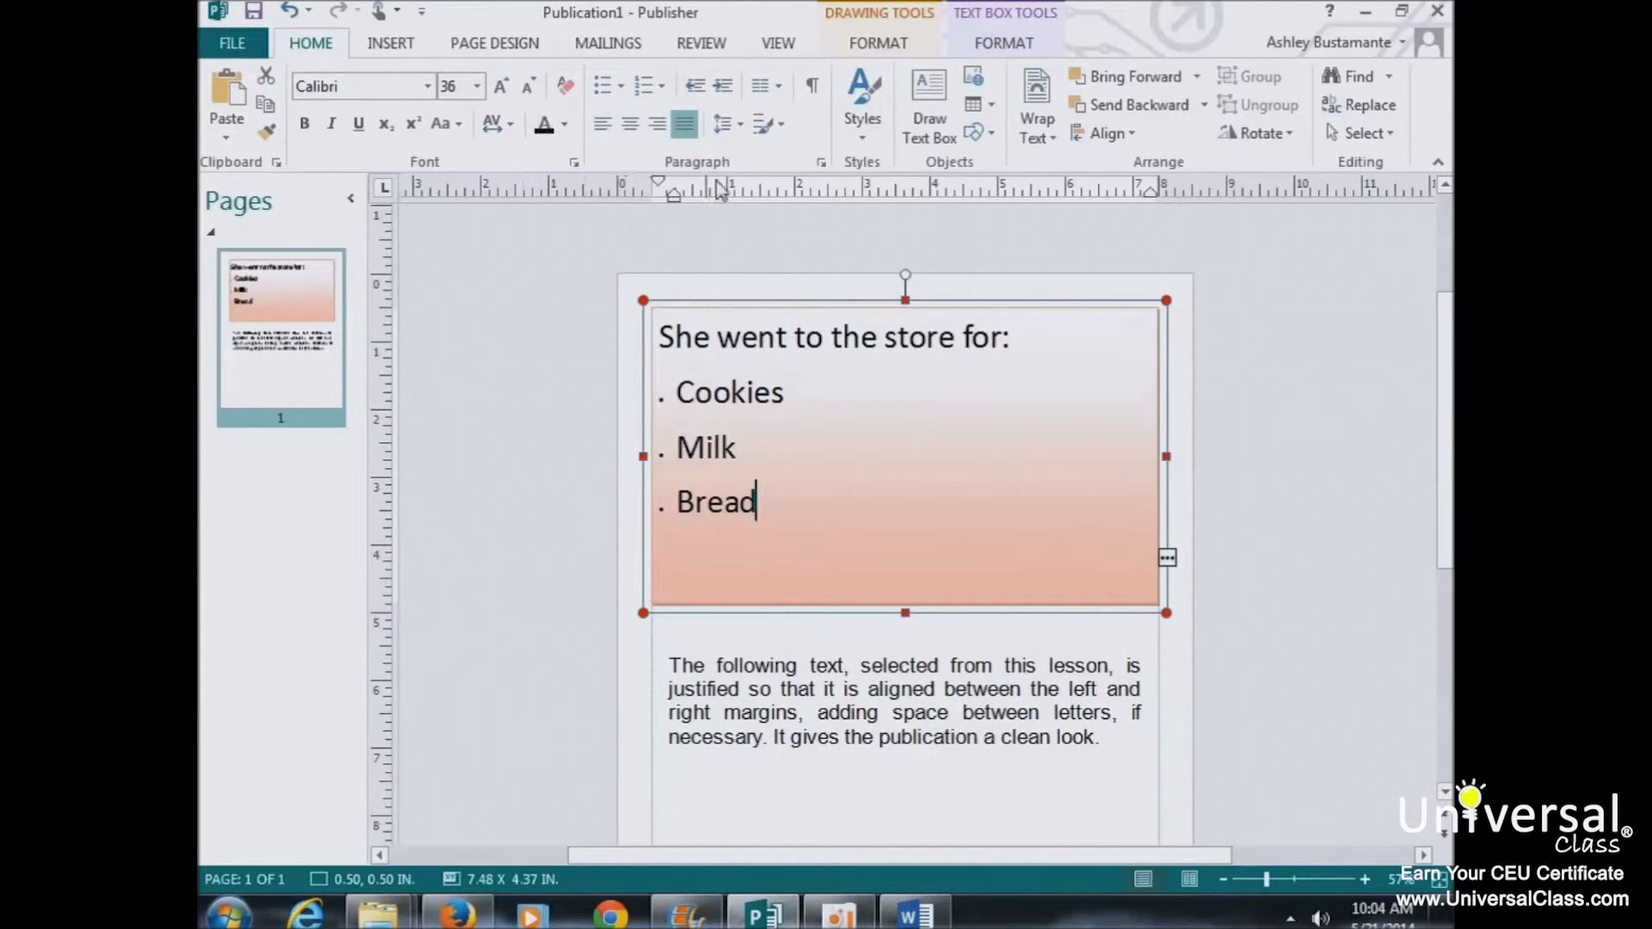
Select the whole paragraph in the lower text box
scroll(874, 577, "down", 1)
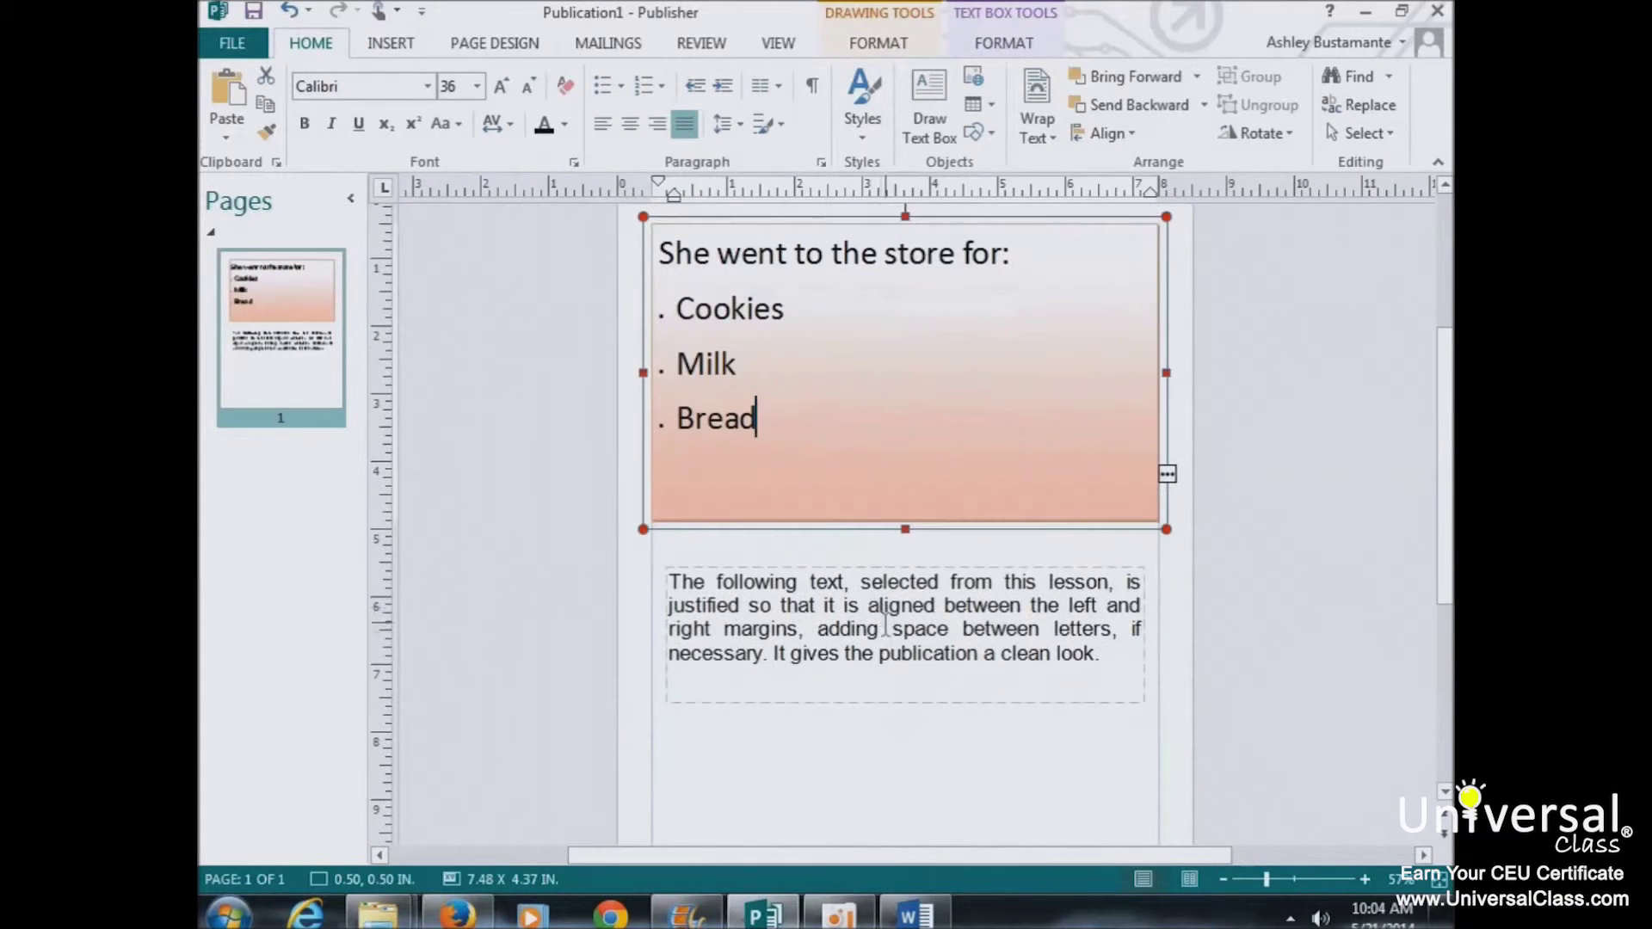
left_click(892, 629)
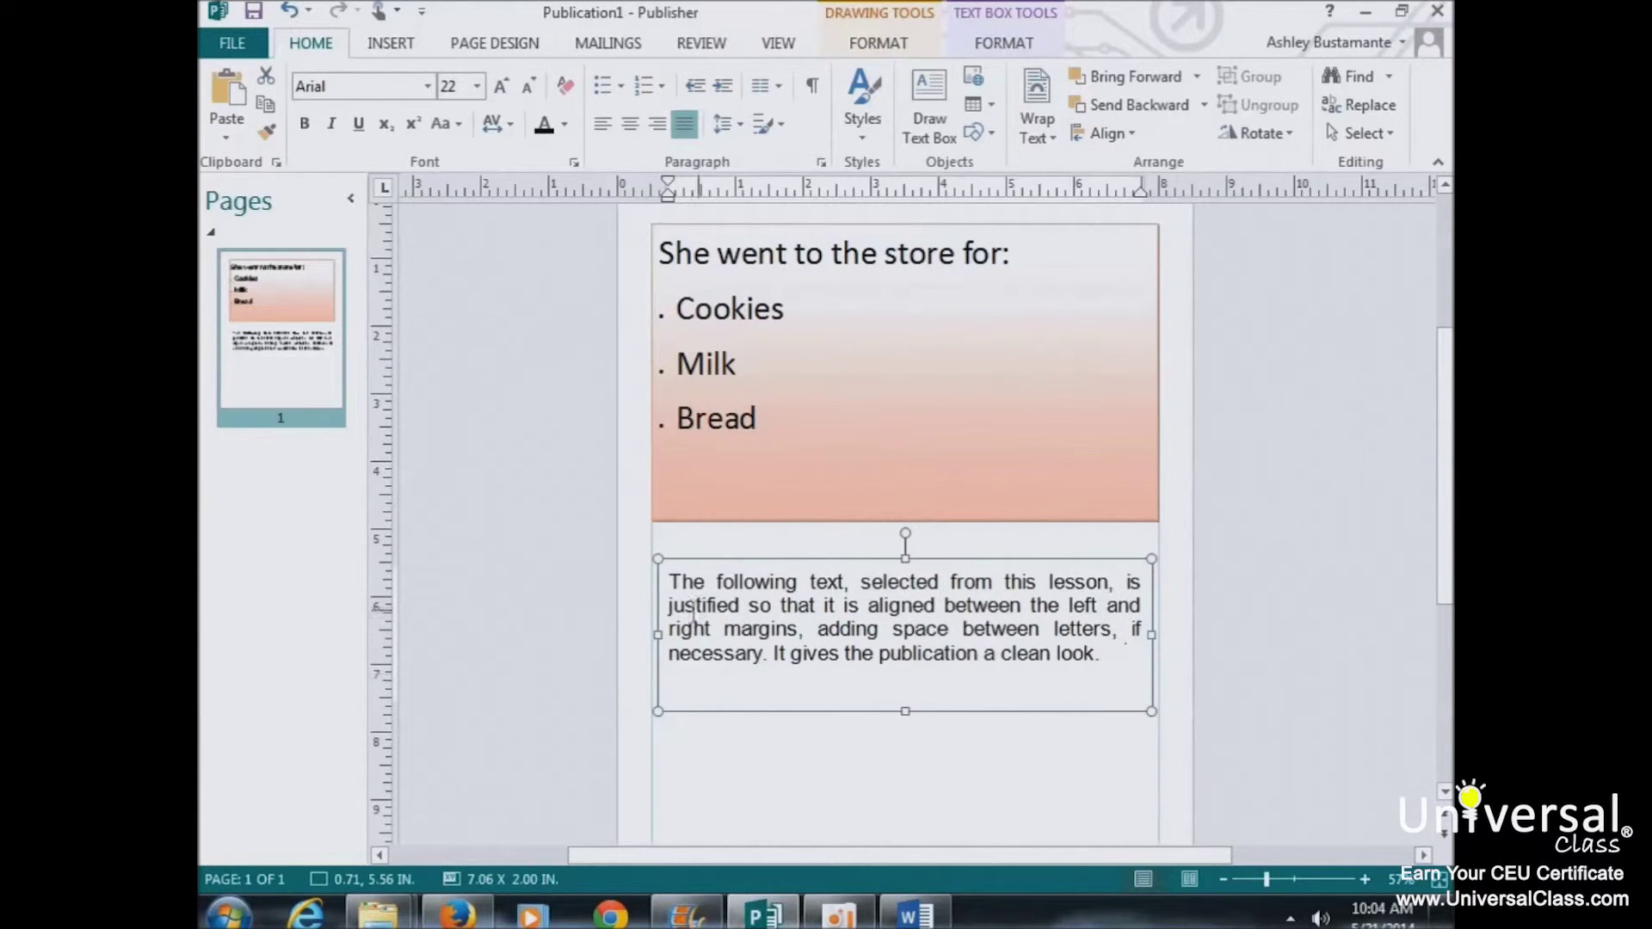
left_click(1102, 654)
left_click_drag(1119, 655, 678, 586)
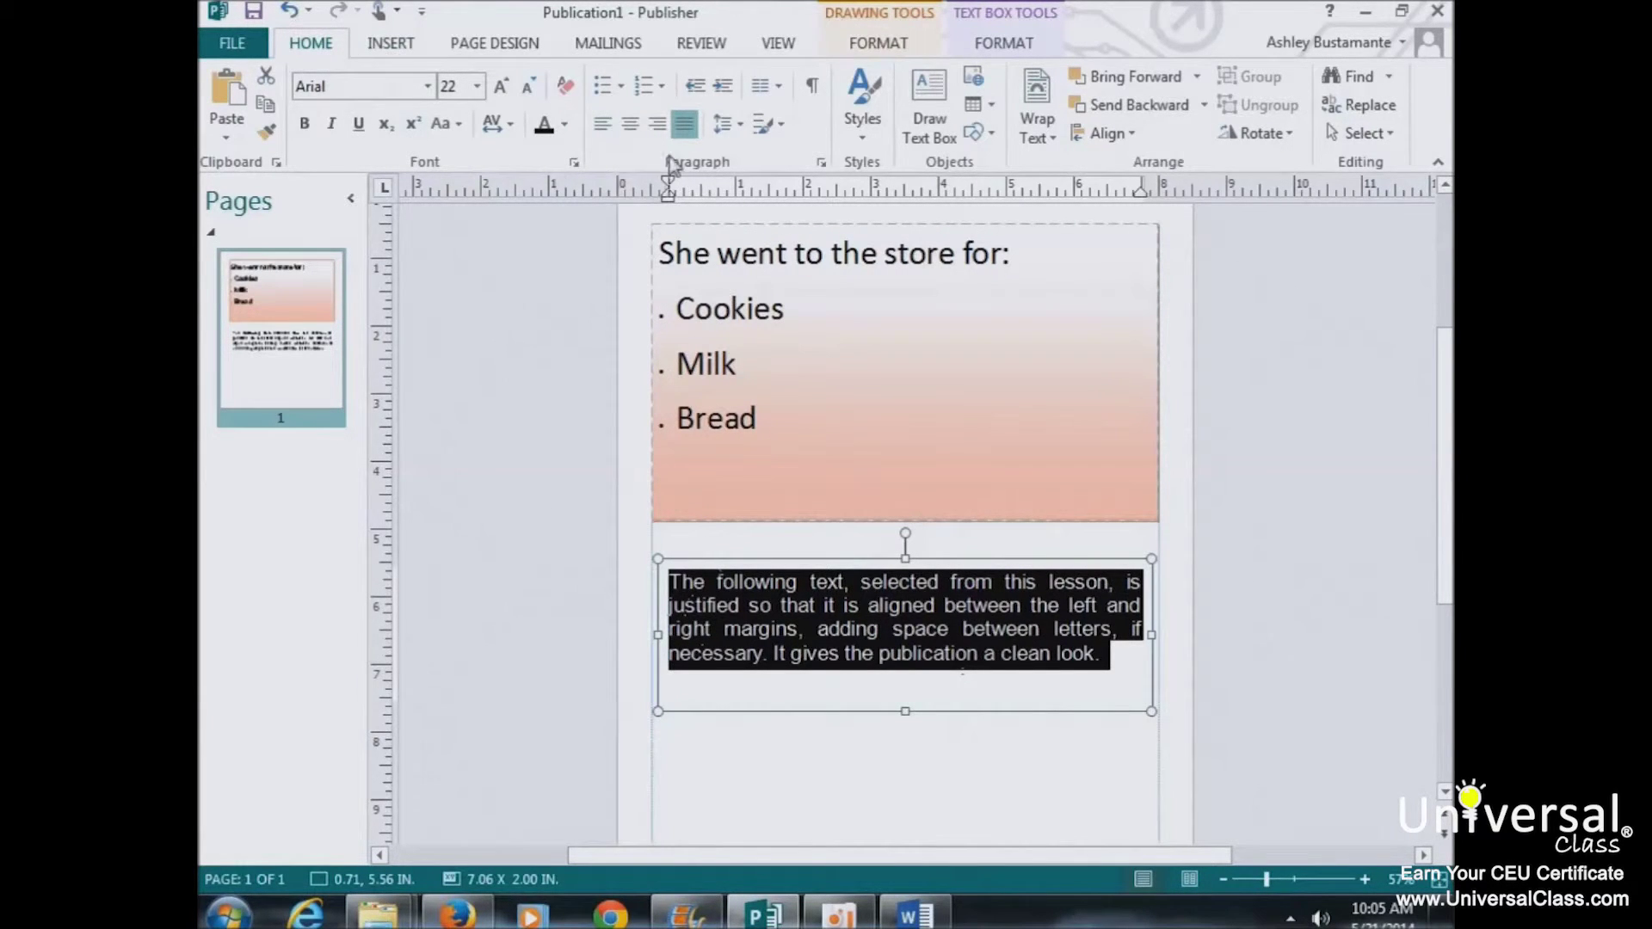
Try center, left and right alignment, then justify the lower paragraph and reselect it
left_click(631, 128)
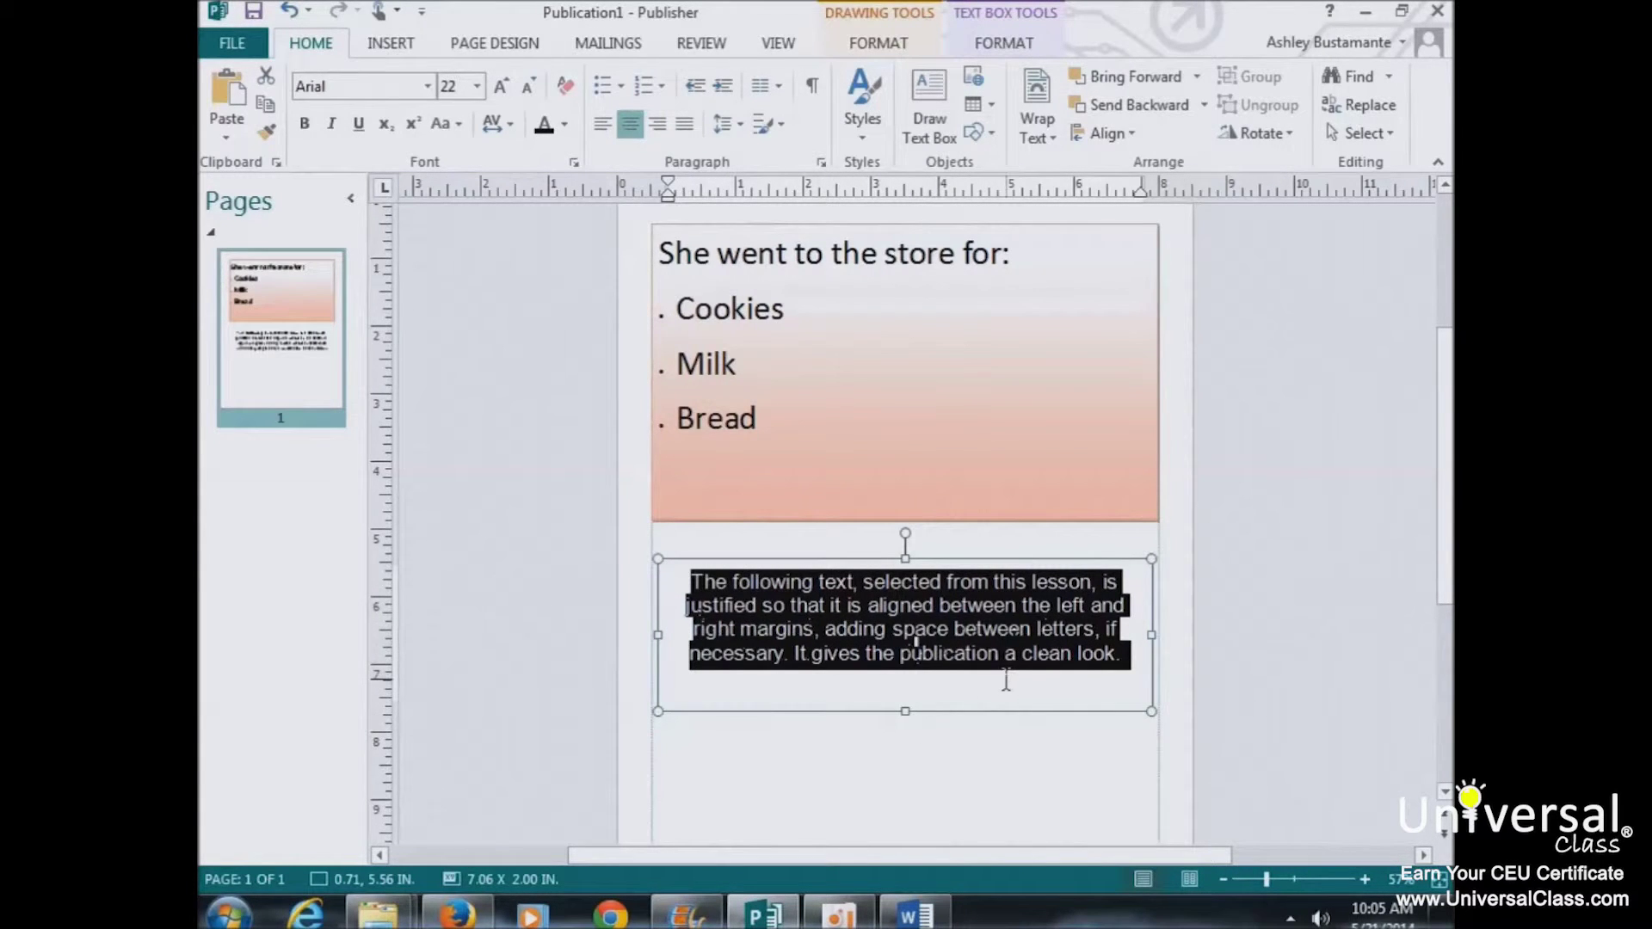
left_click(605, 129)
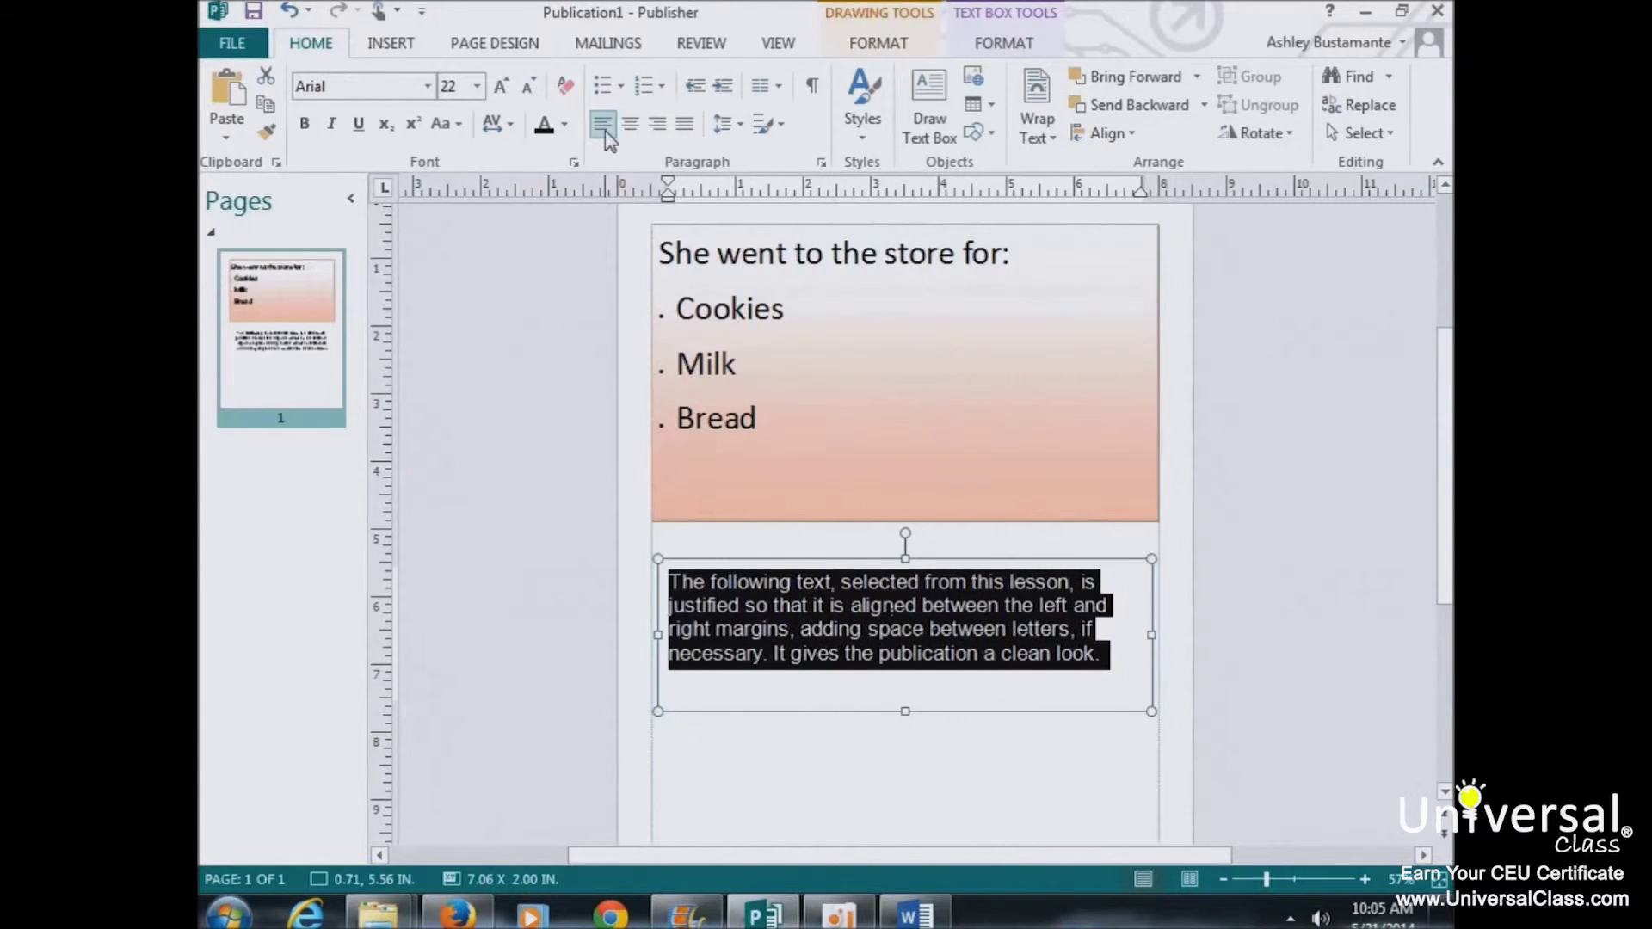
left_click(657, 127)
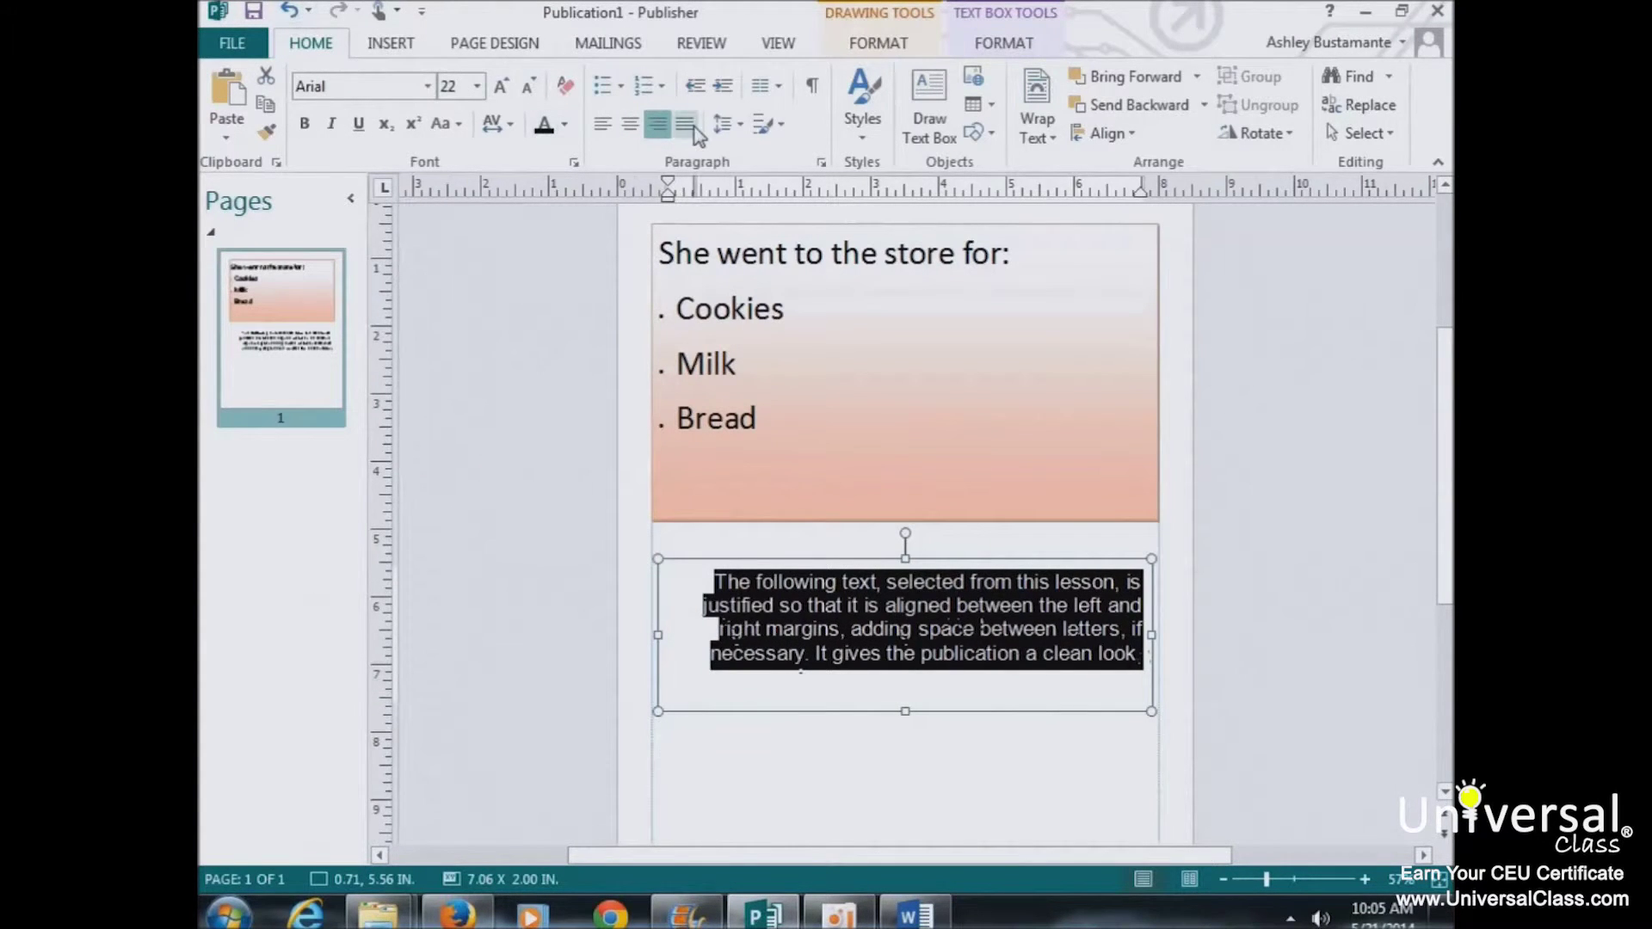
left_click(686, 124)
left_click(882, 654)
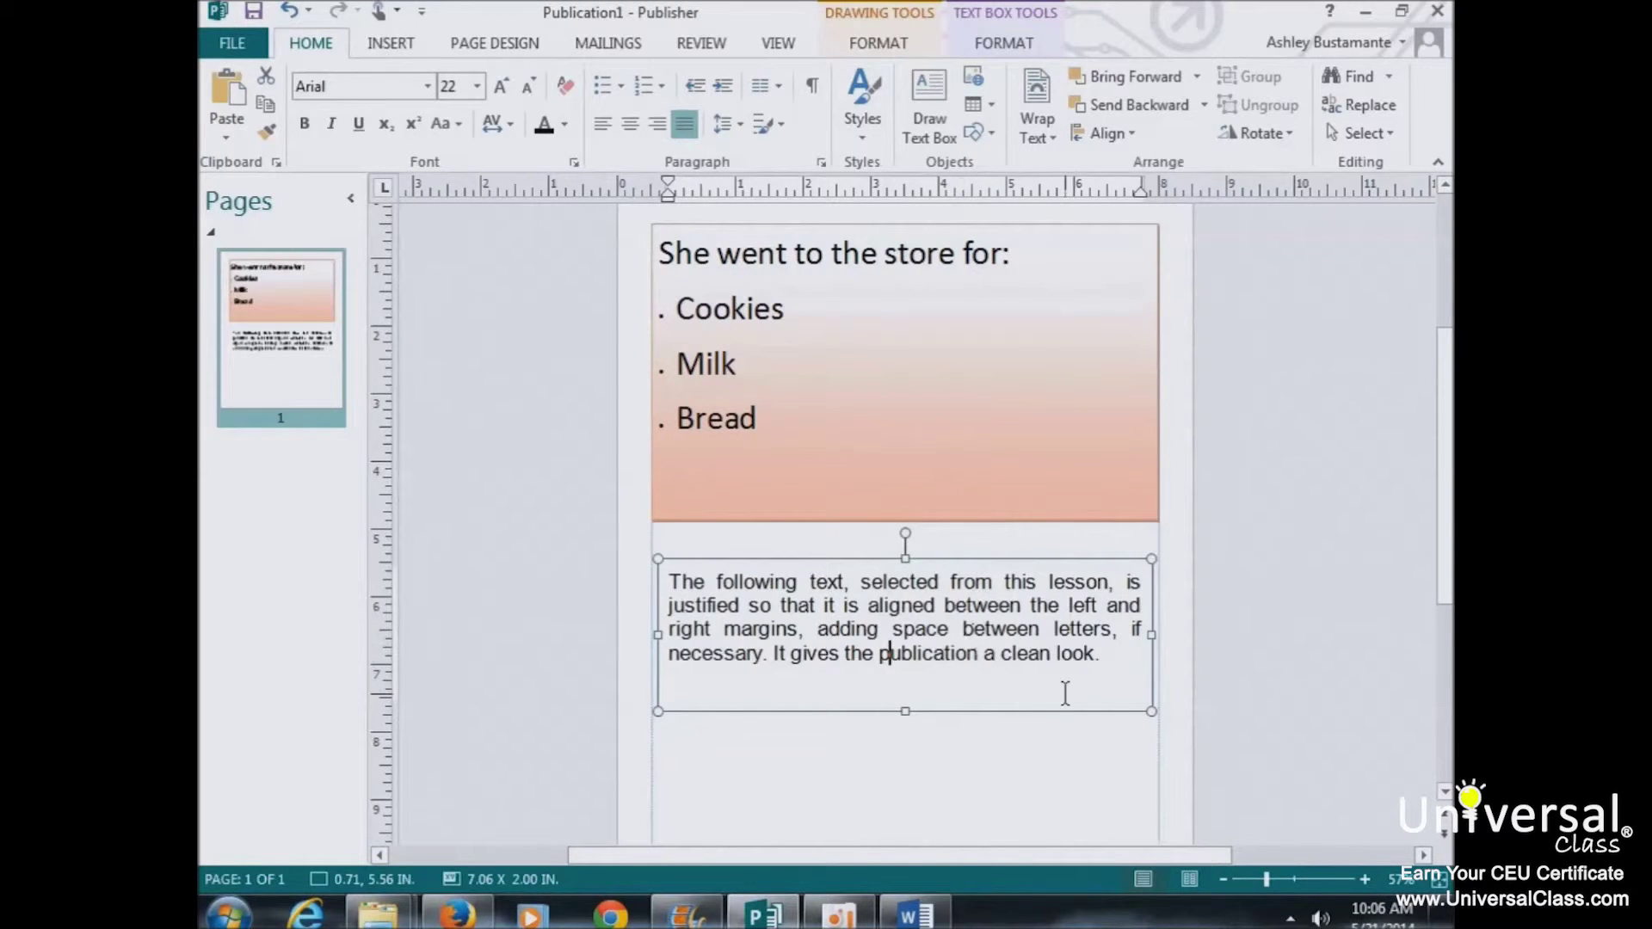
left_click_drag(1118, 668, 691, 583)
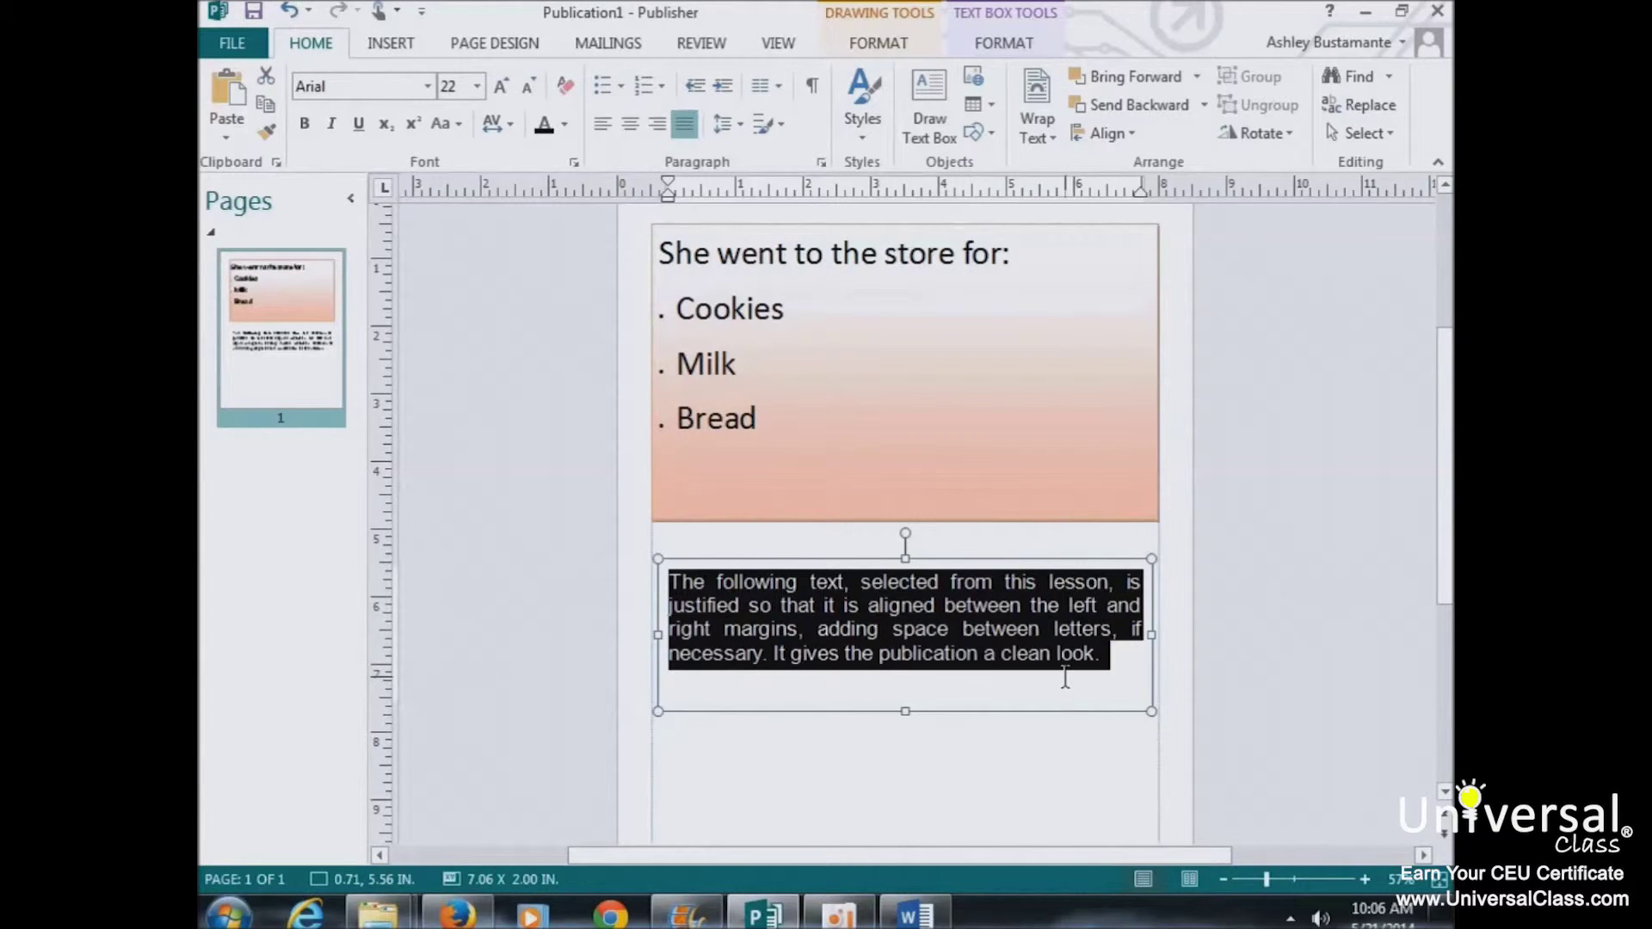
Remove the lower text box with Ctrl+Z and bring up the Line Spacing Options
key("ctrl+z")
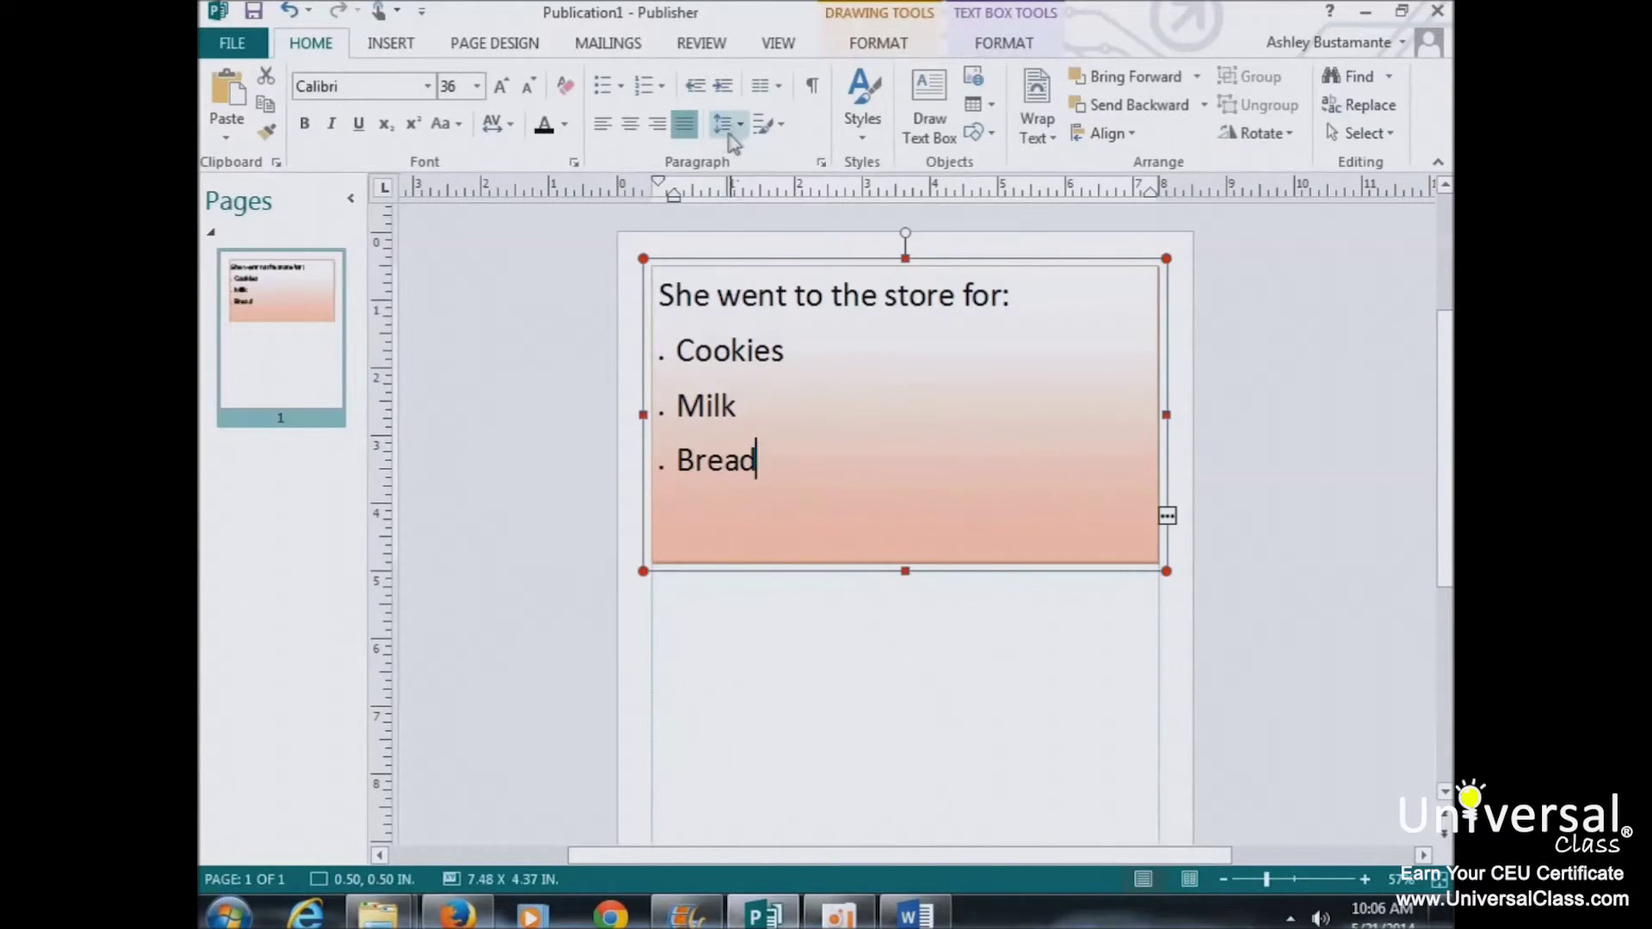
left_click(723, 125)
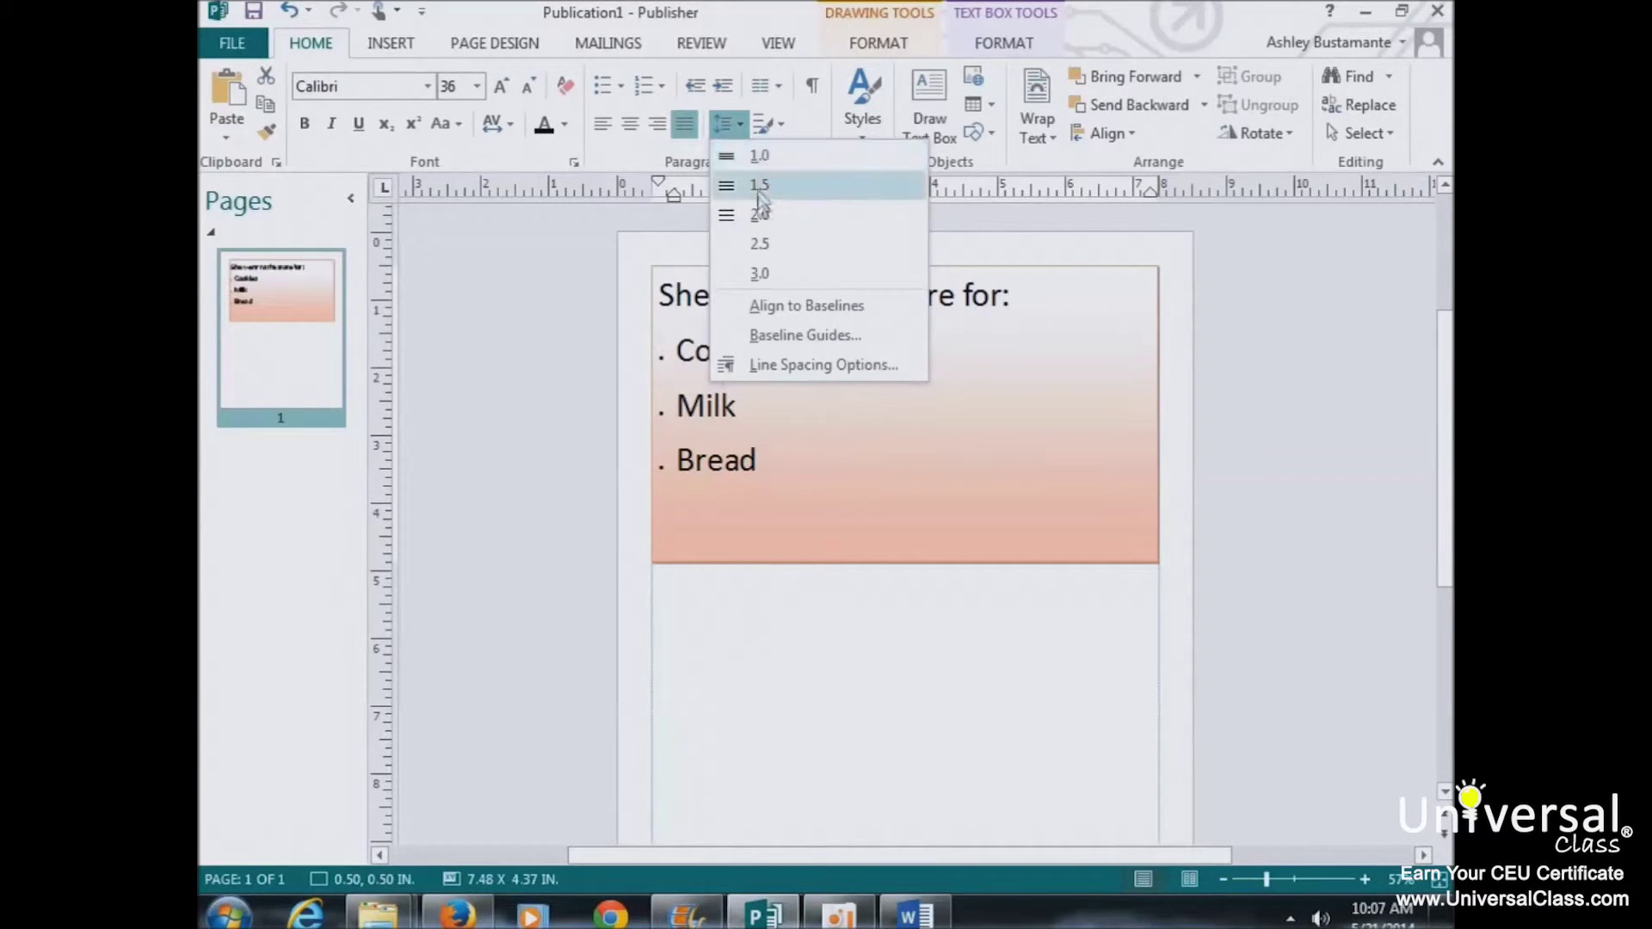
left_click(823, 369)
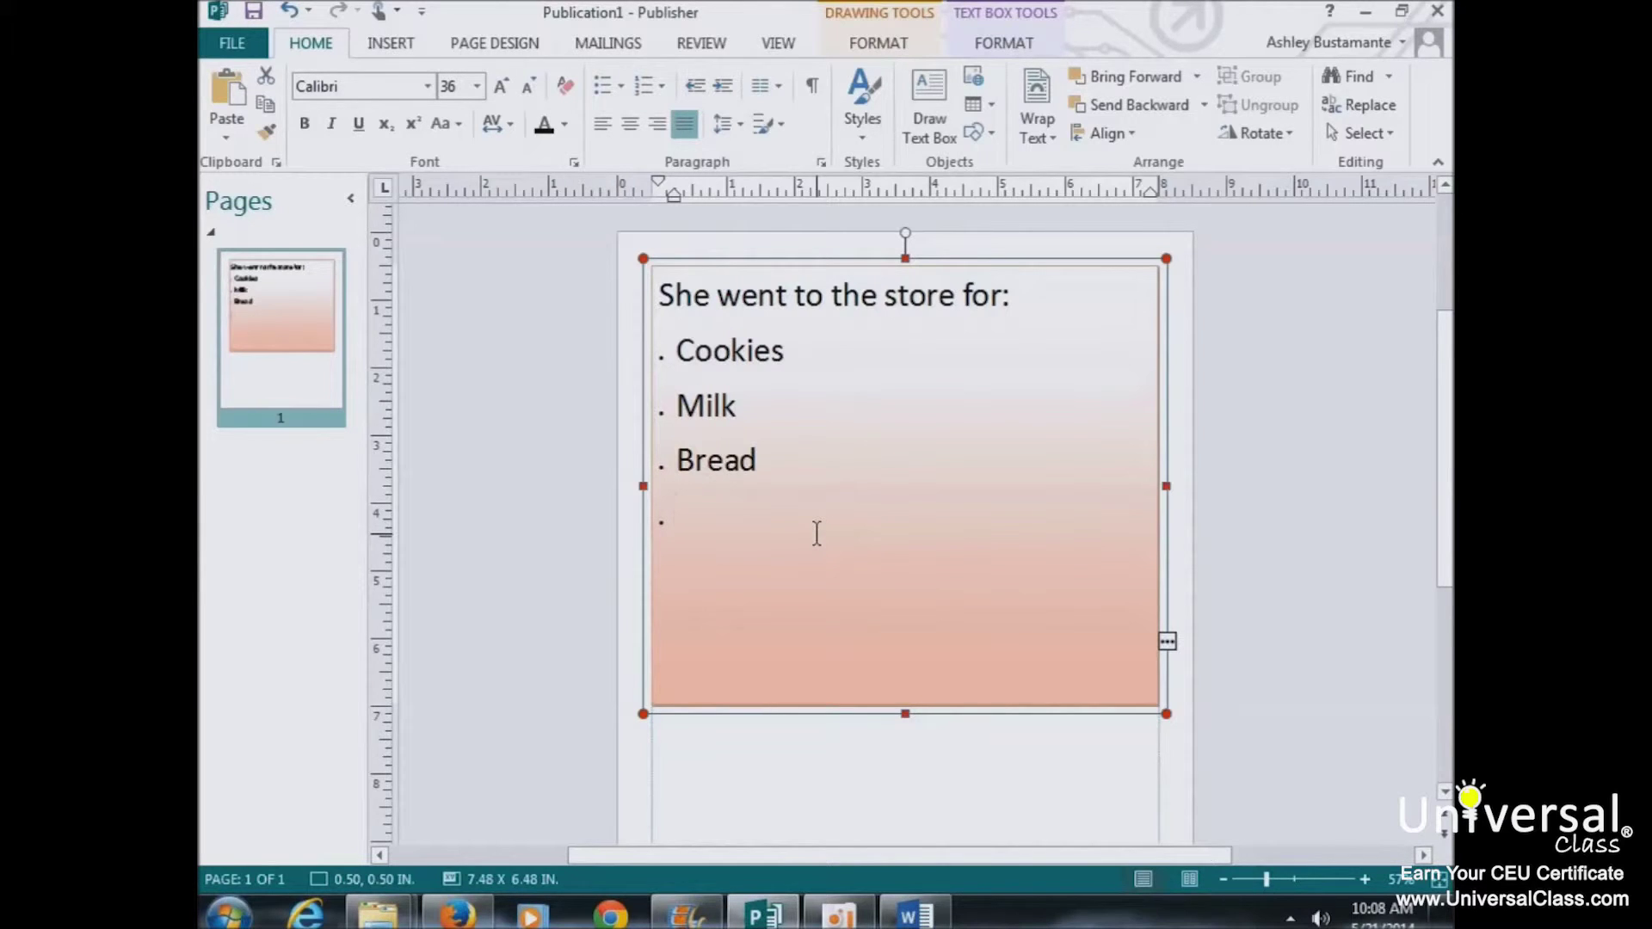
key("Return")
key("Return")
key("BackSpace")
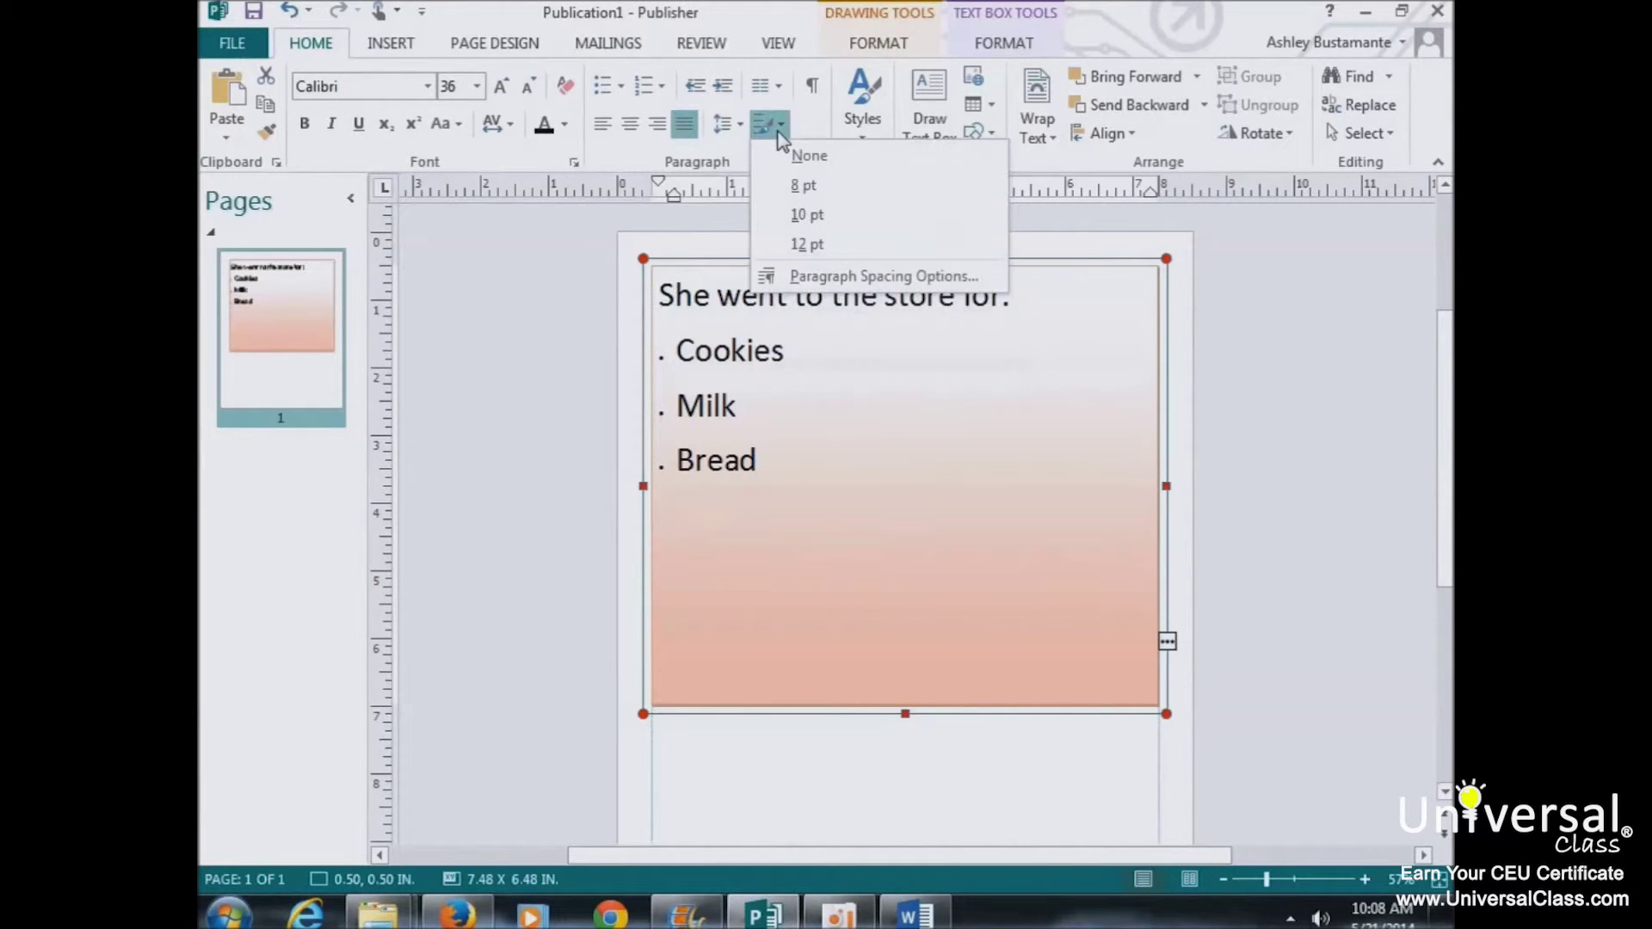
left_click(813, 246)
left_click(665, 353)
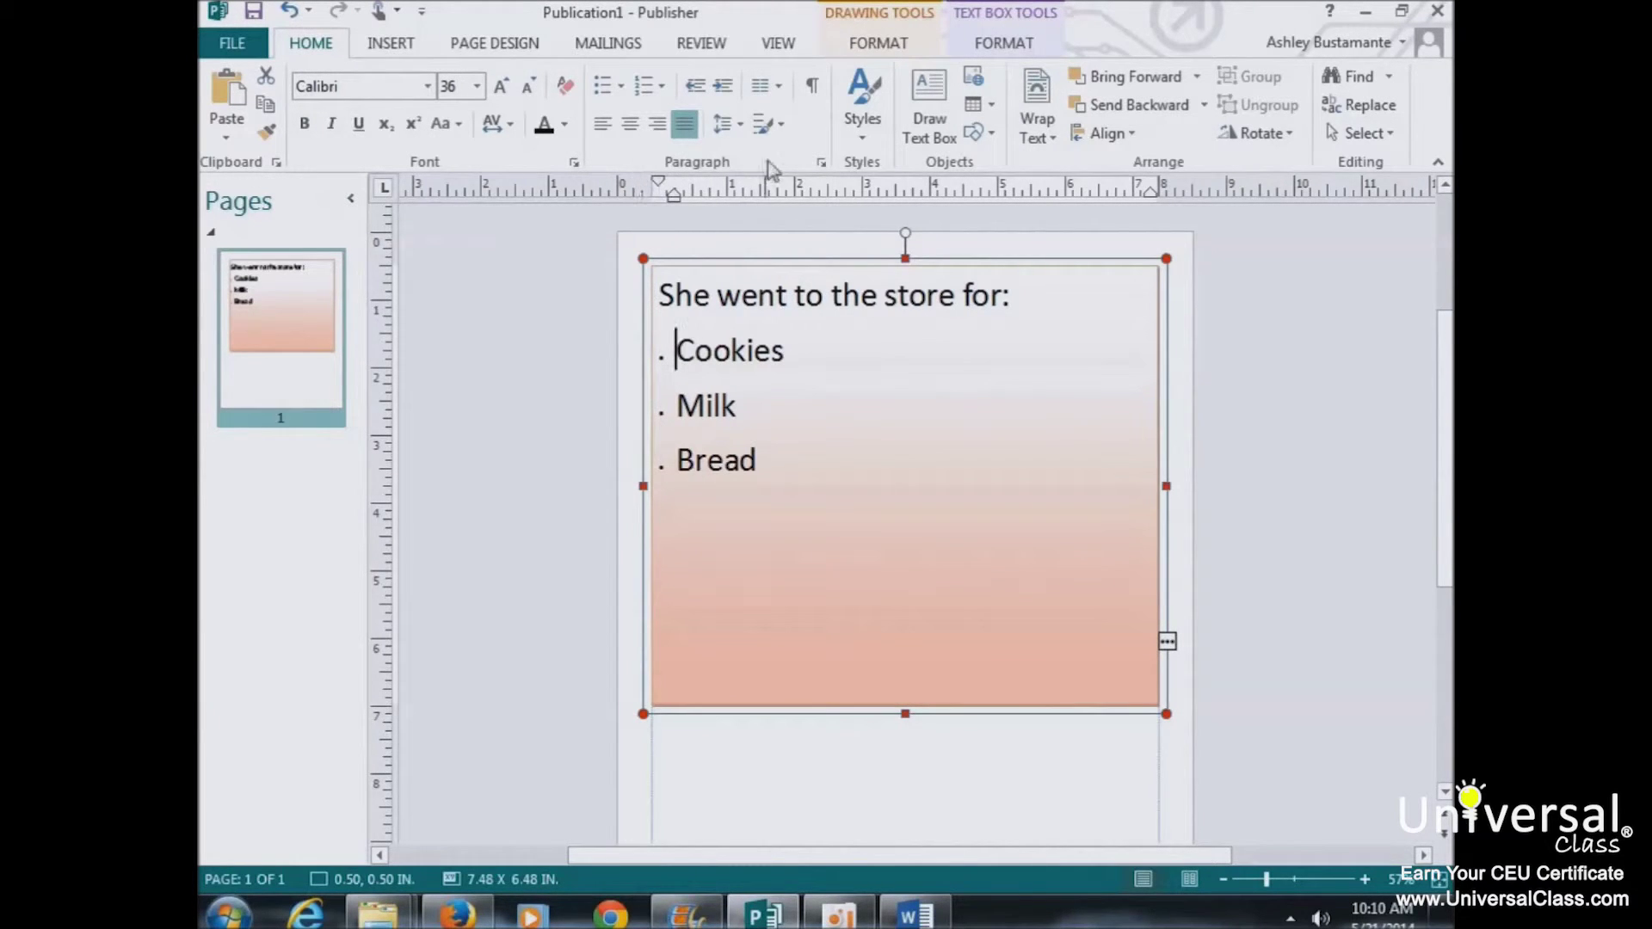
left_click(823, 169)
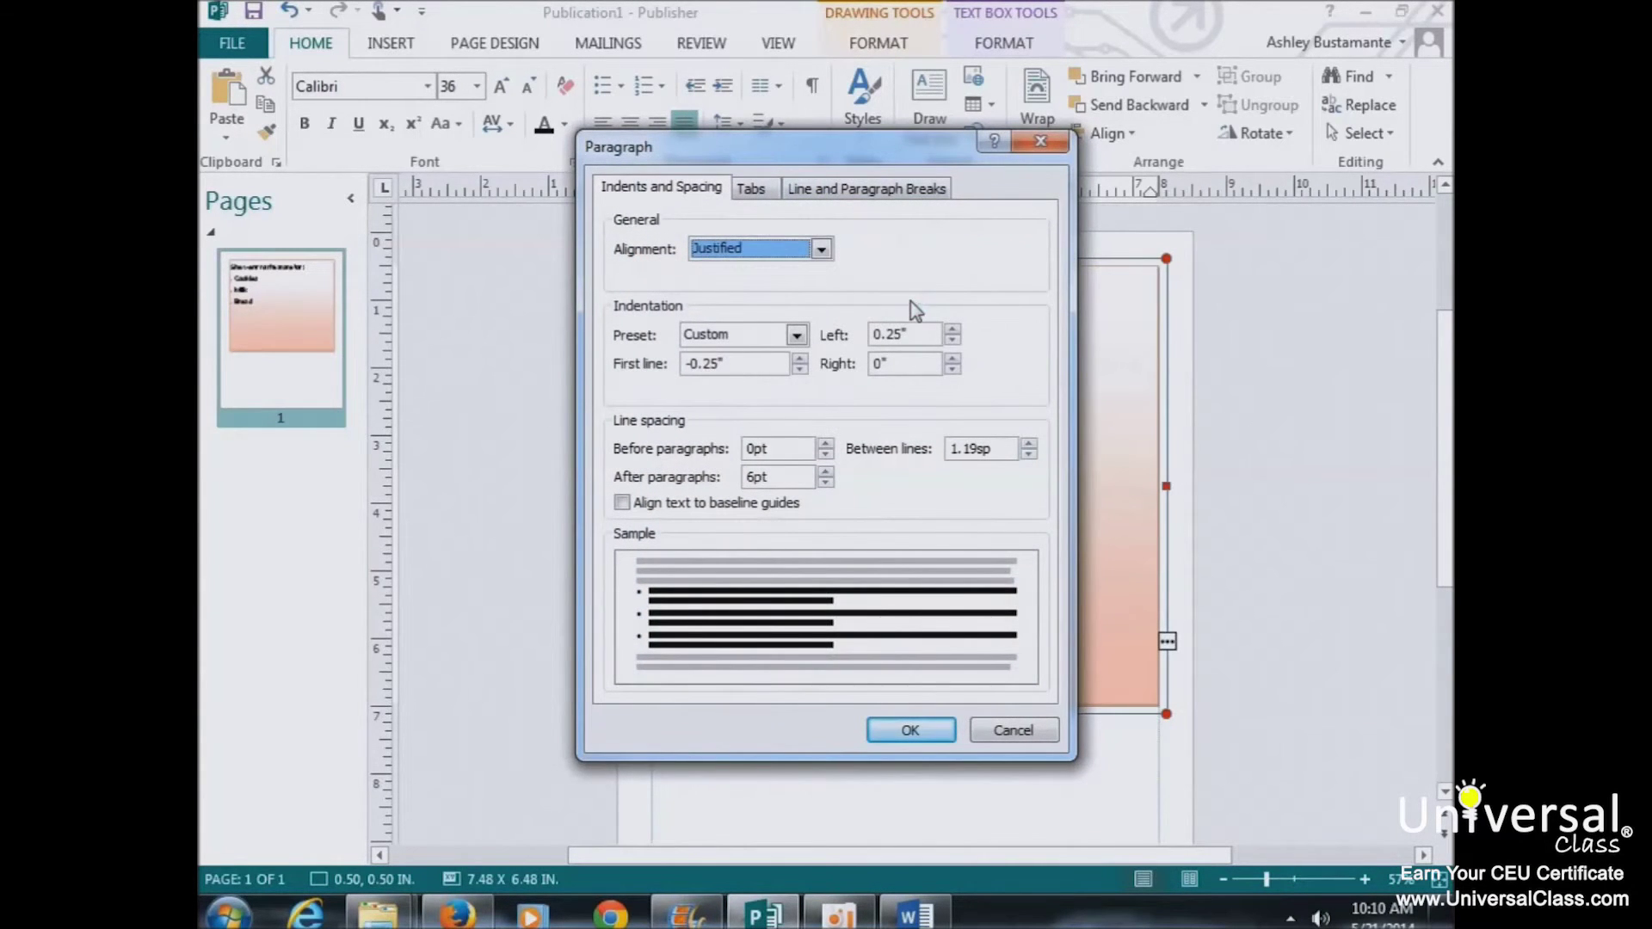
left_click(750, 192)
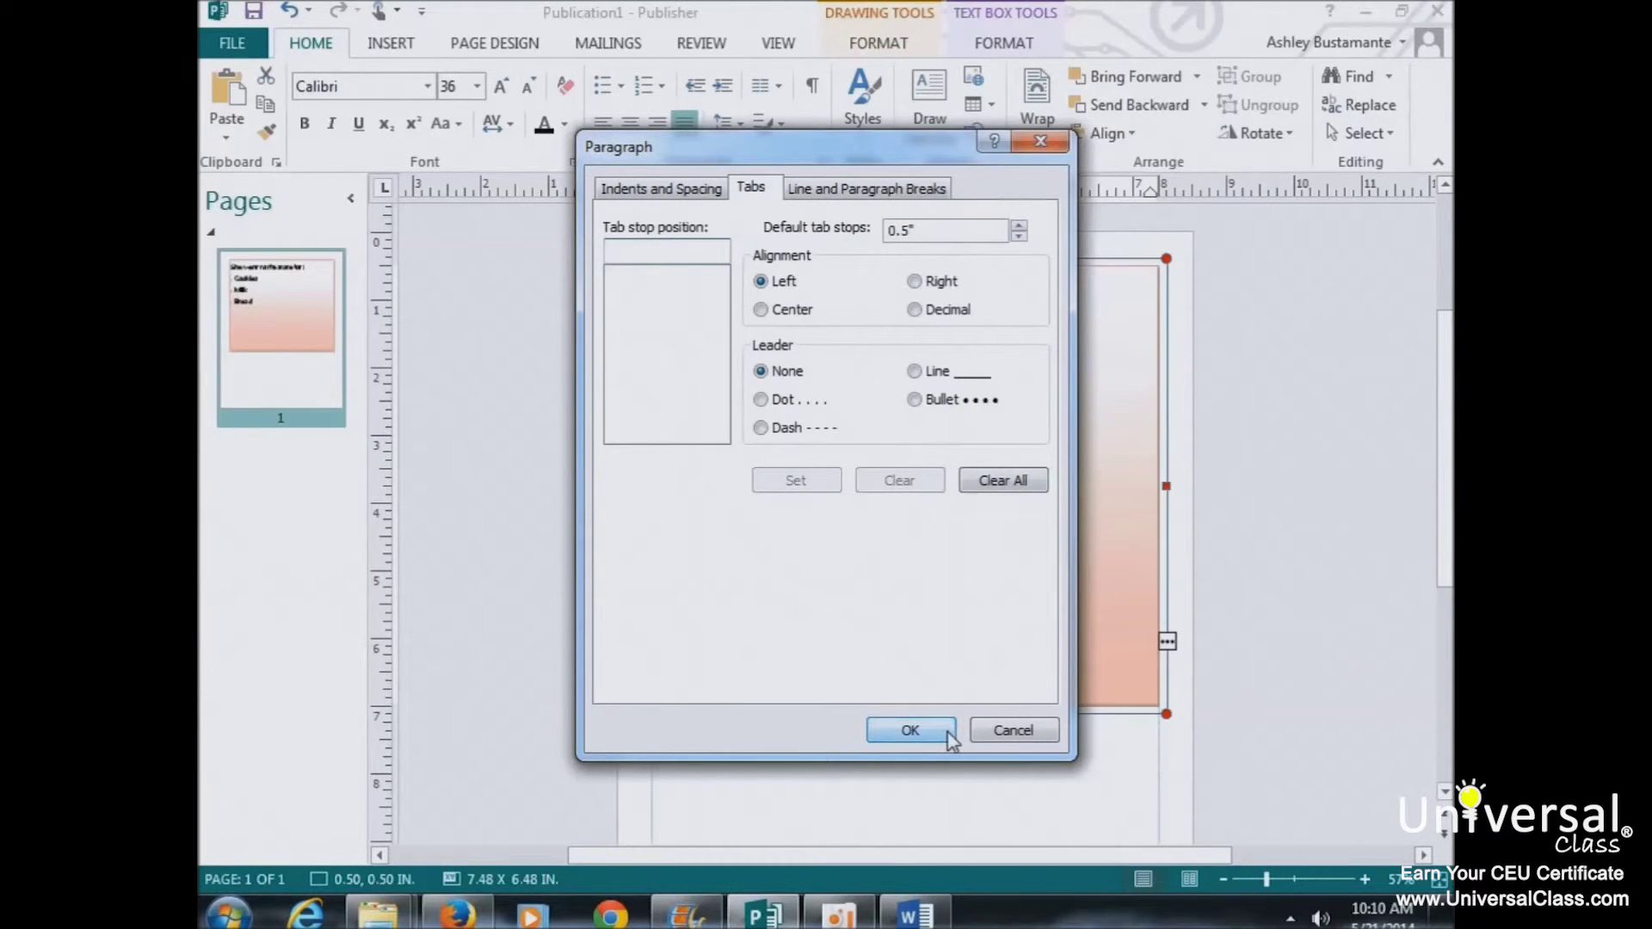
left_click(910, 731)
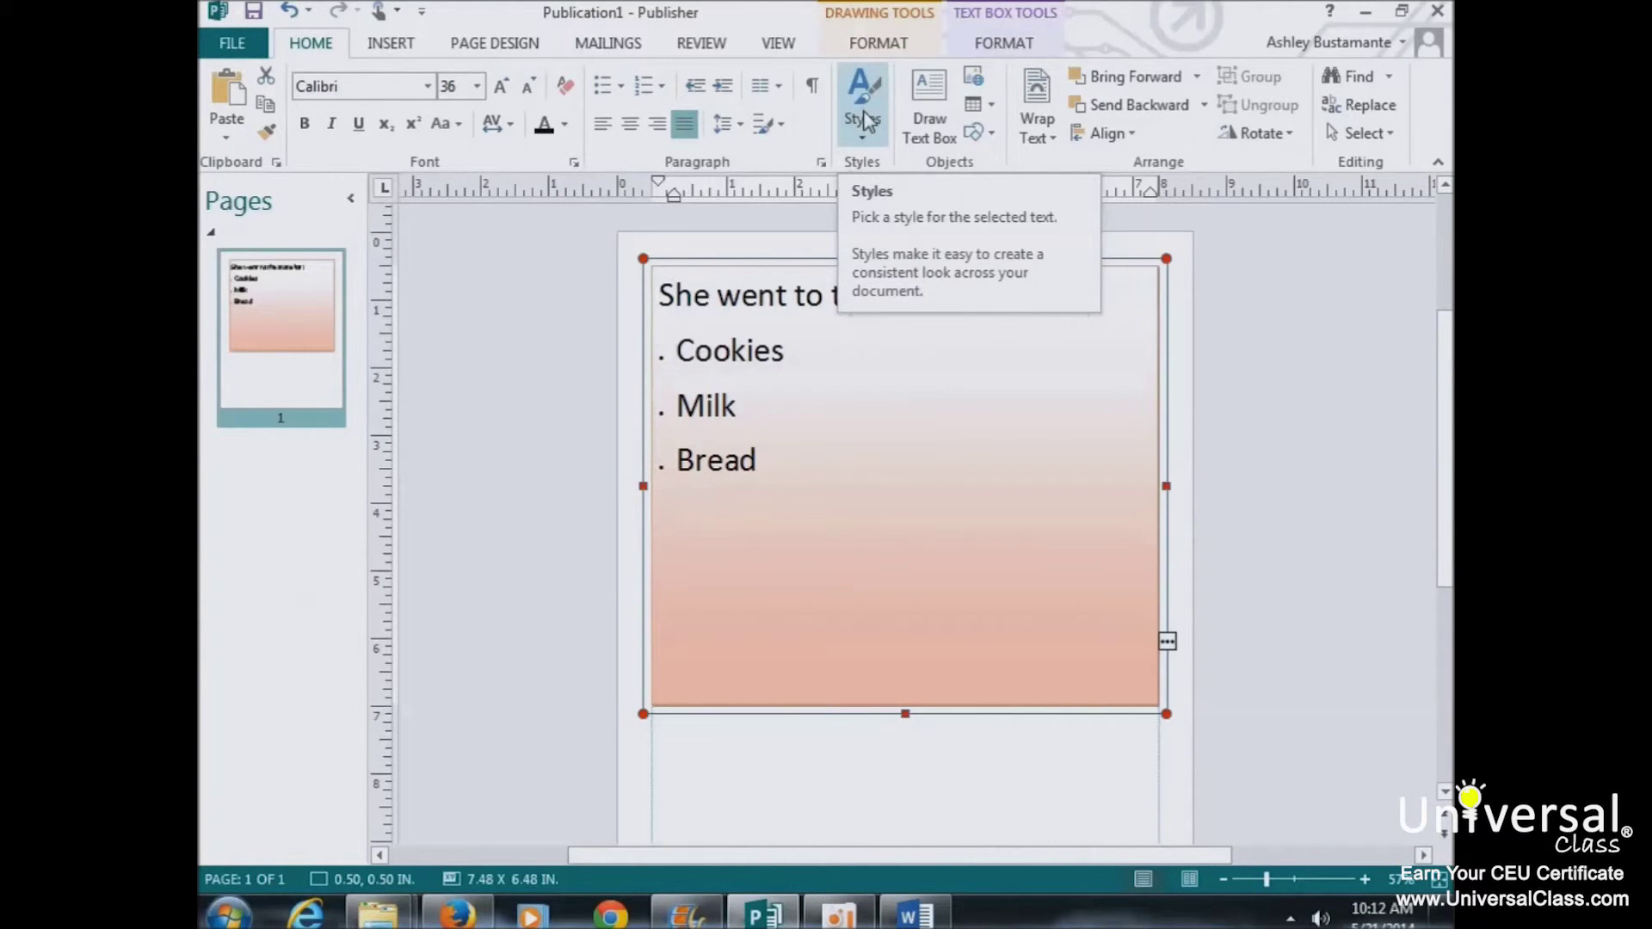
Choose New Style from the bottom of the Styles list
left_click(869, 122)
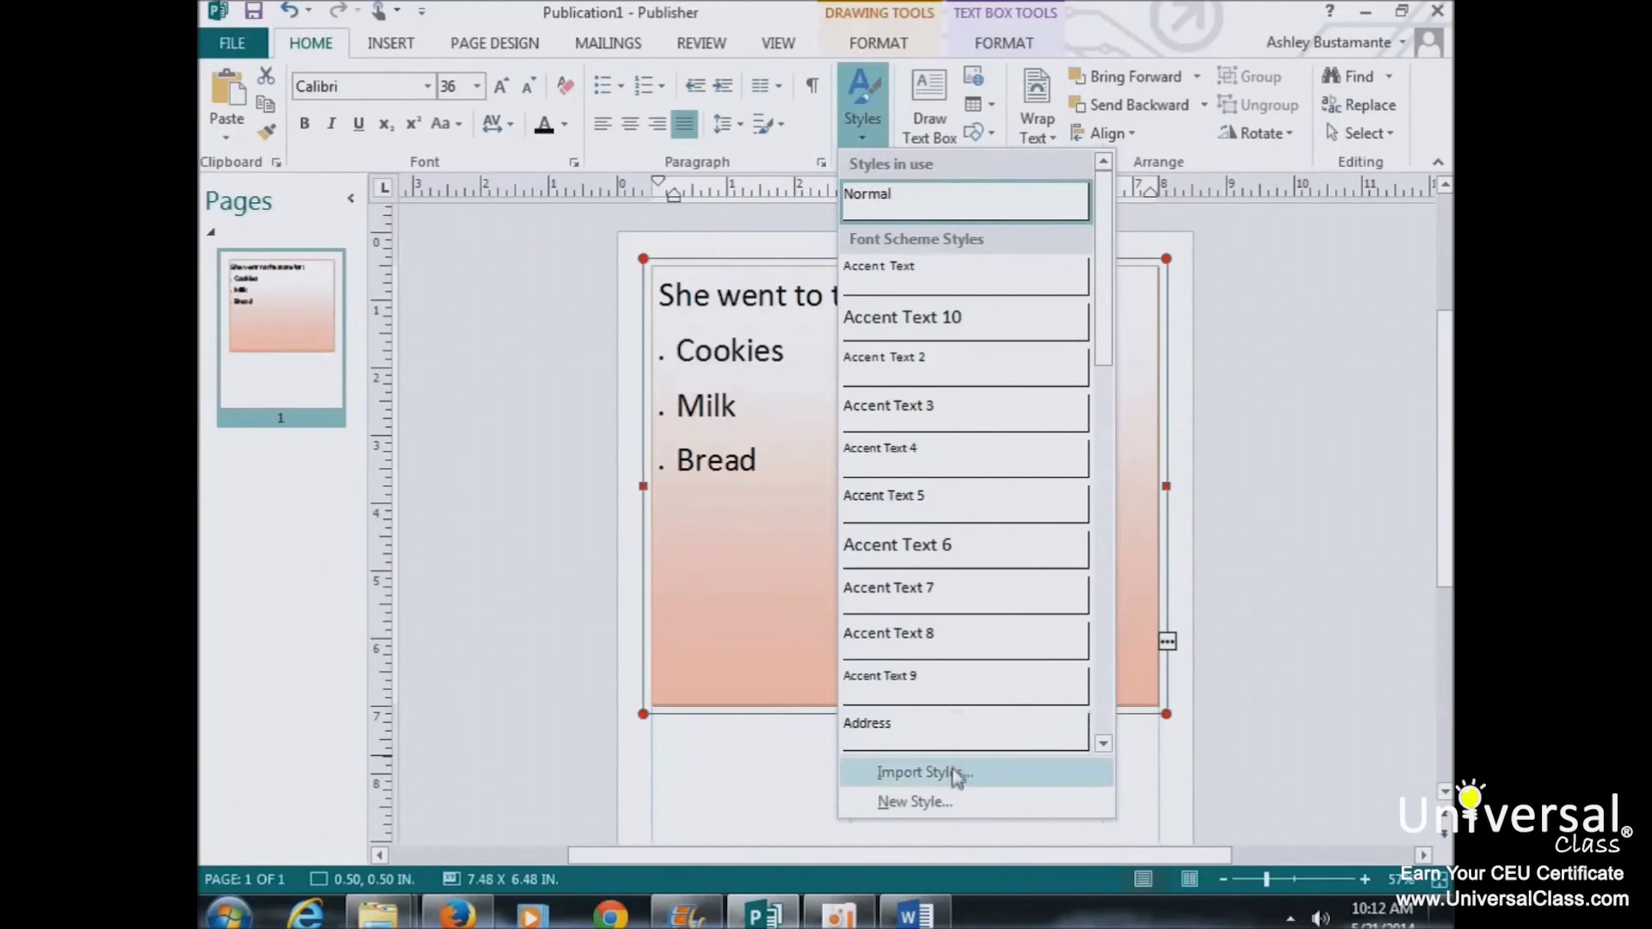
left_click(952, 801)
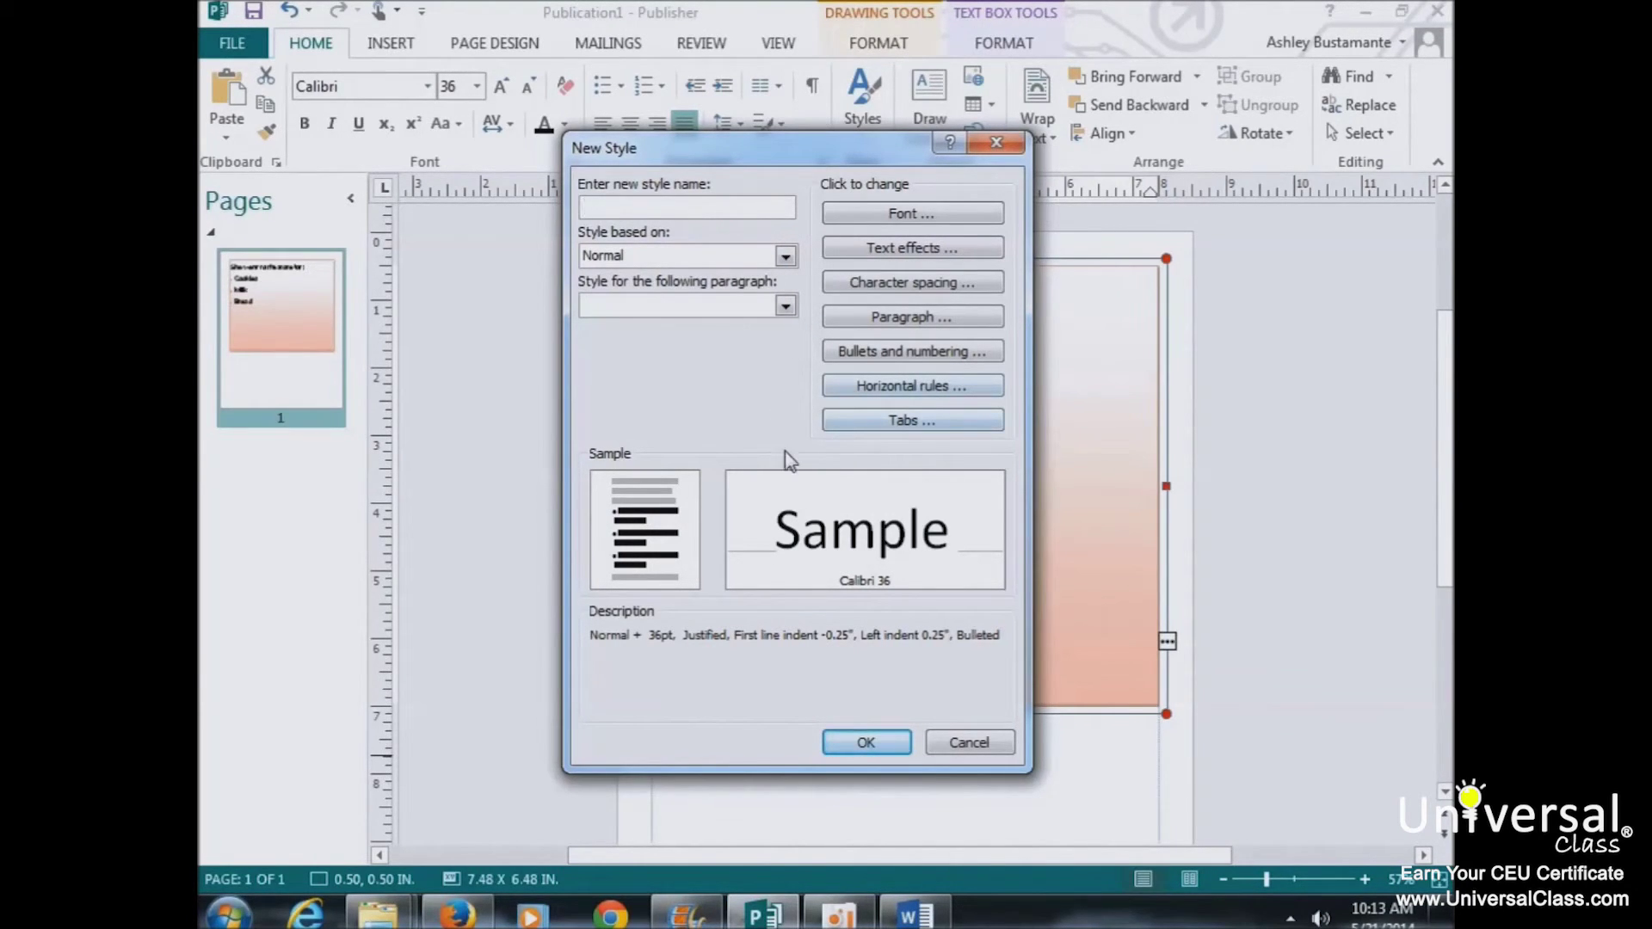
Close the New Style dialog and choose Modify for the Accent Text 10 style
left_click(863, 743)
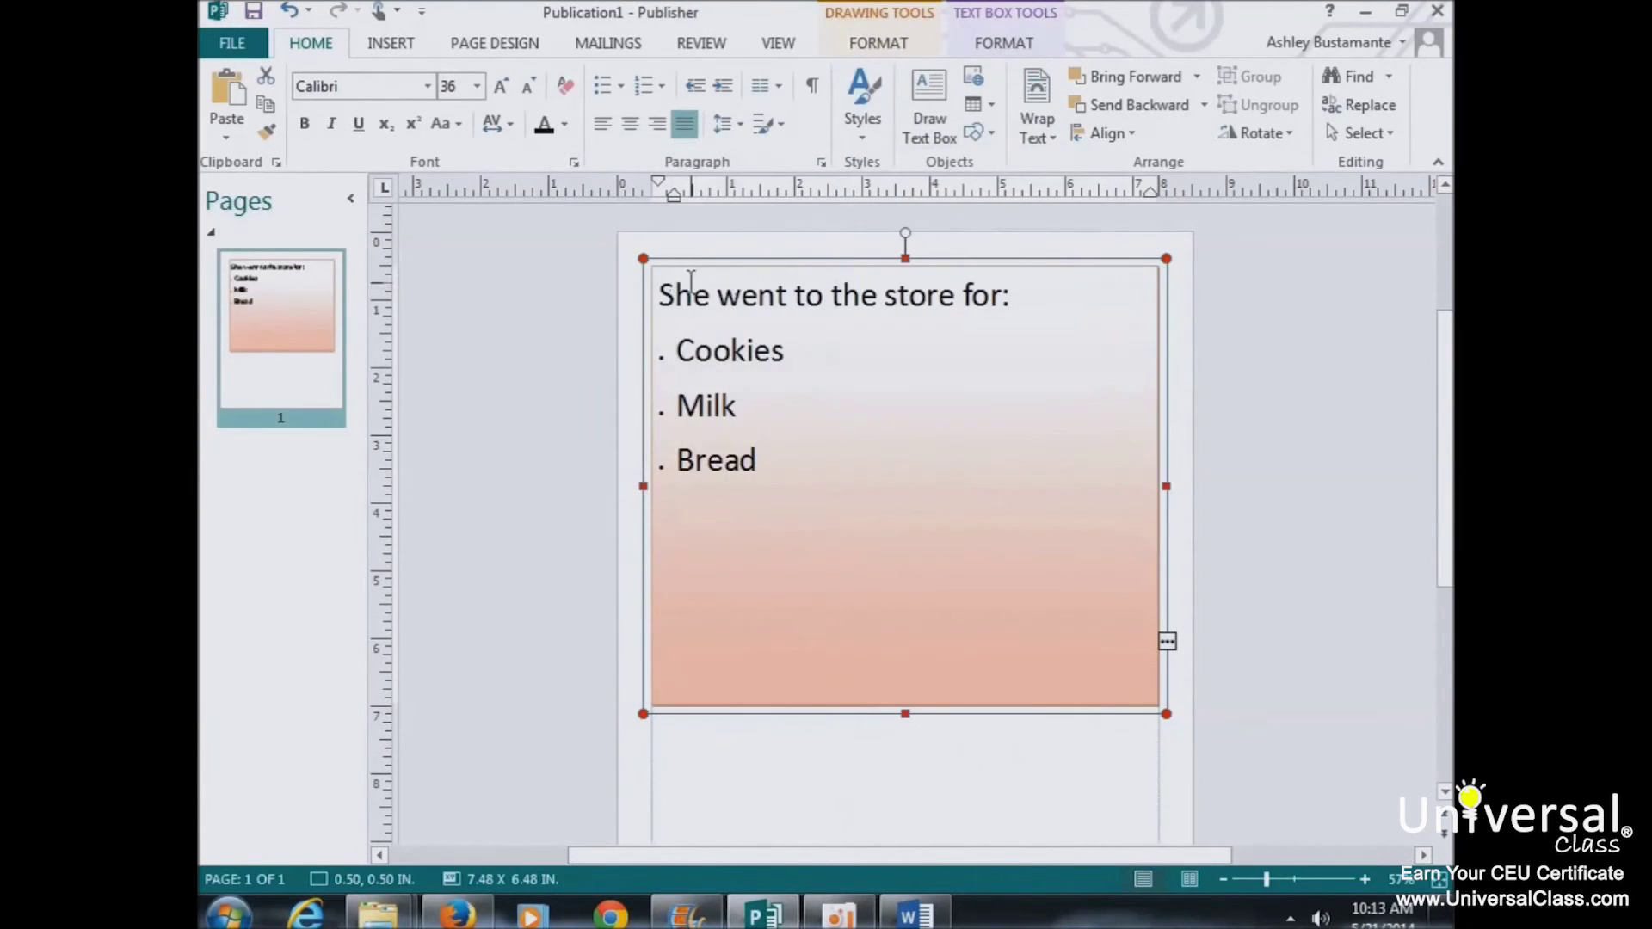
left_click(867, 135)
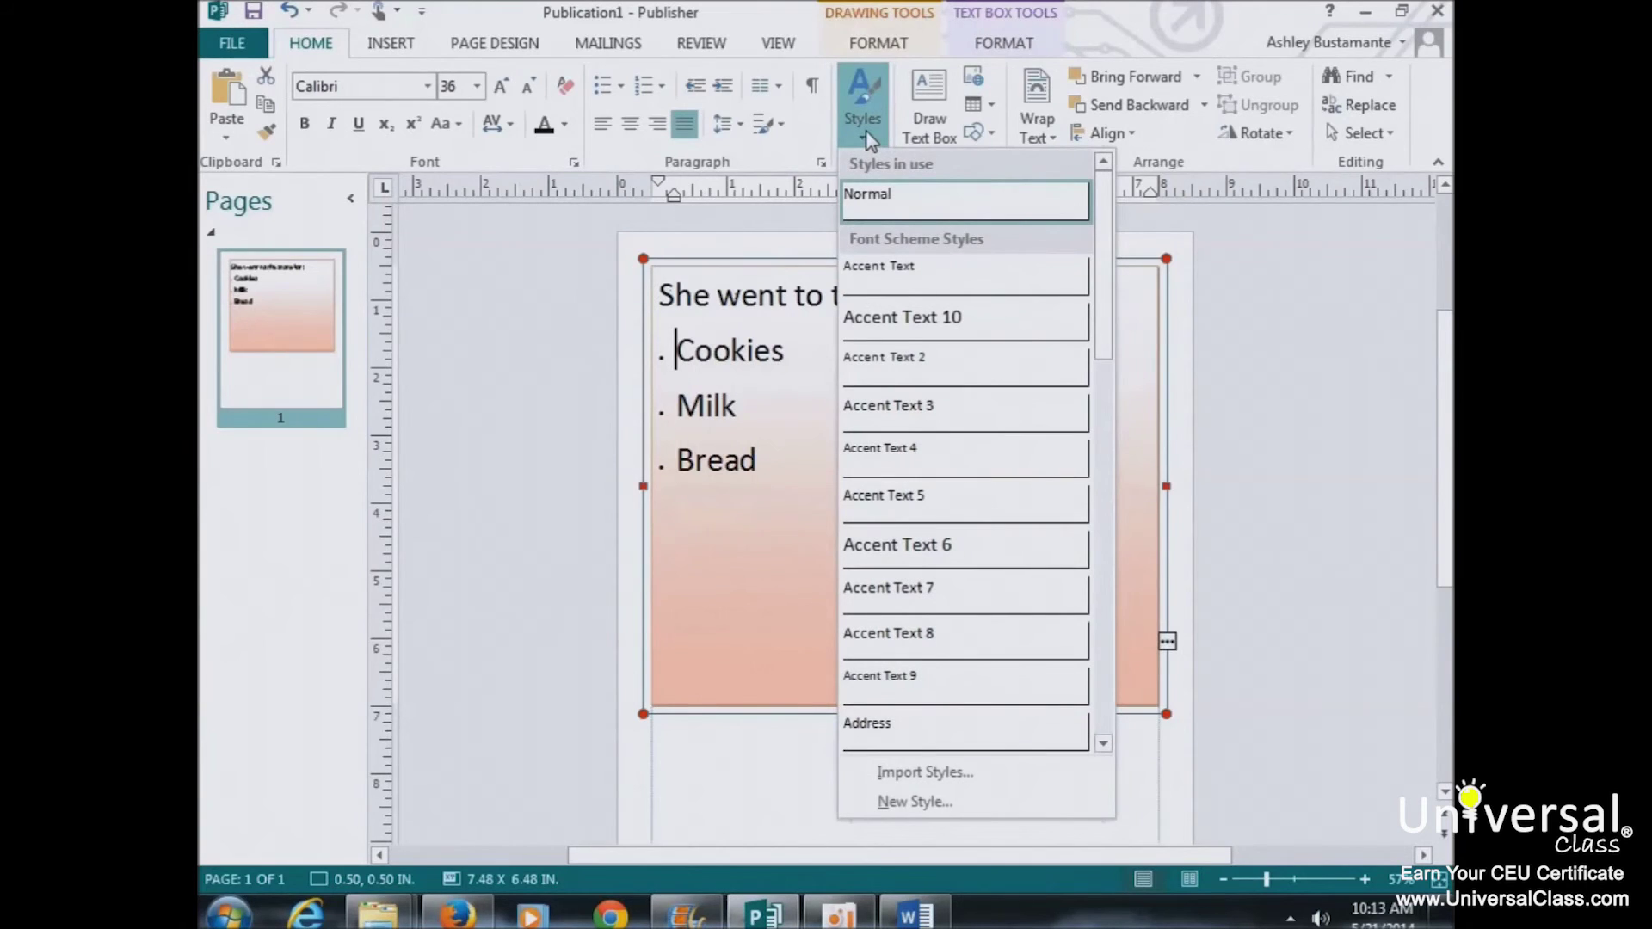
right_click(921, 325)
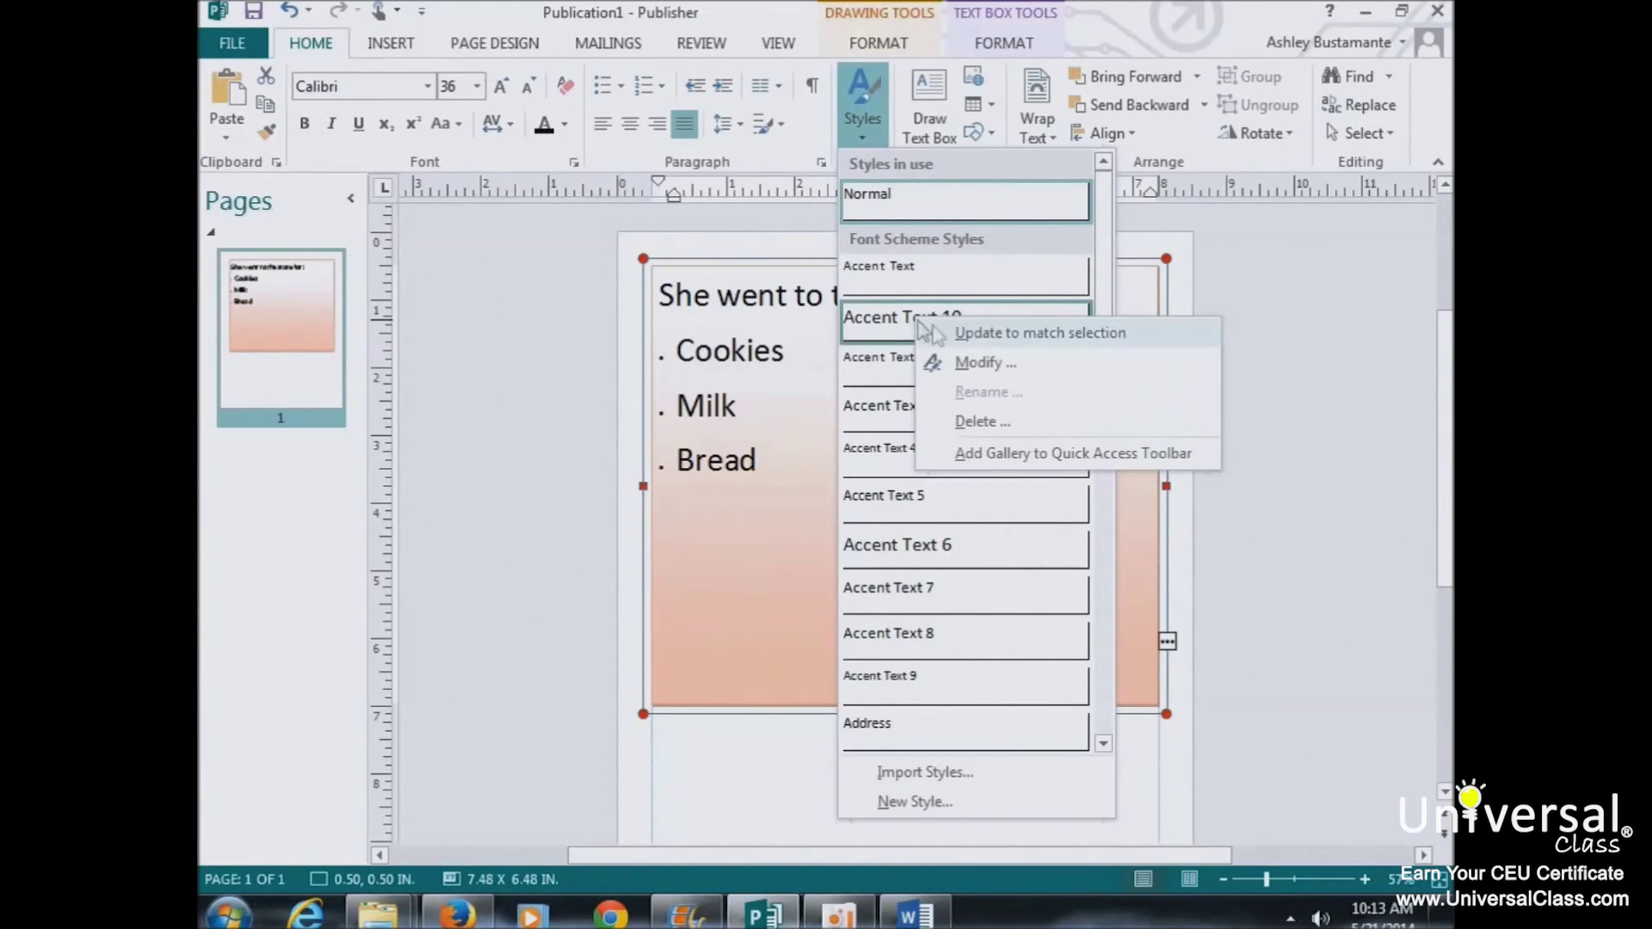
left_click(981, 363)
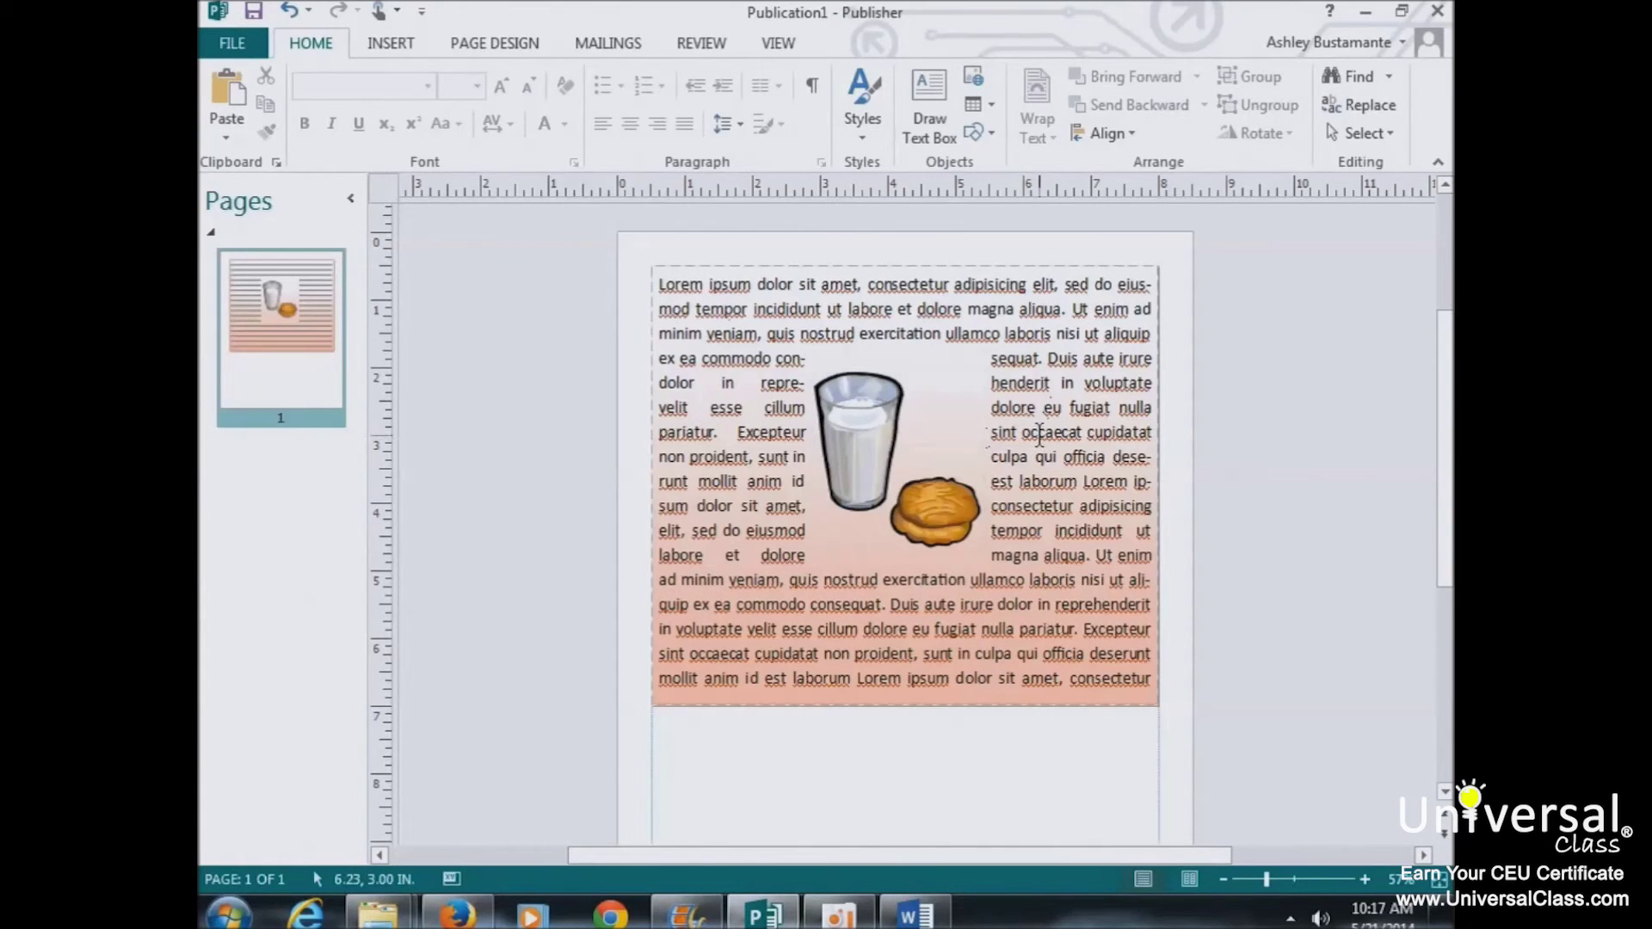
Select the milk-and-cookies picture and show its Wrap Text options
left_click(895, 482)
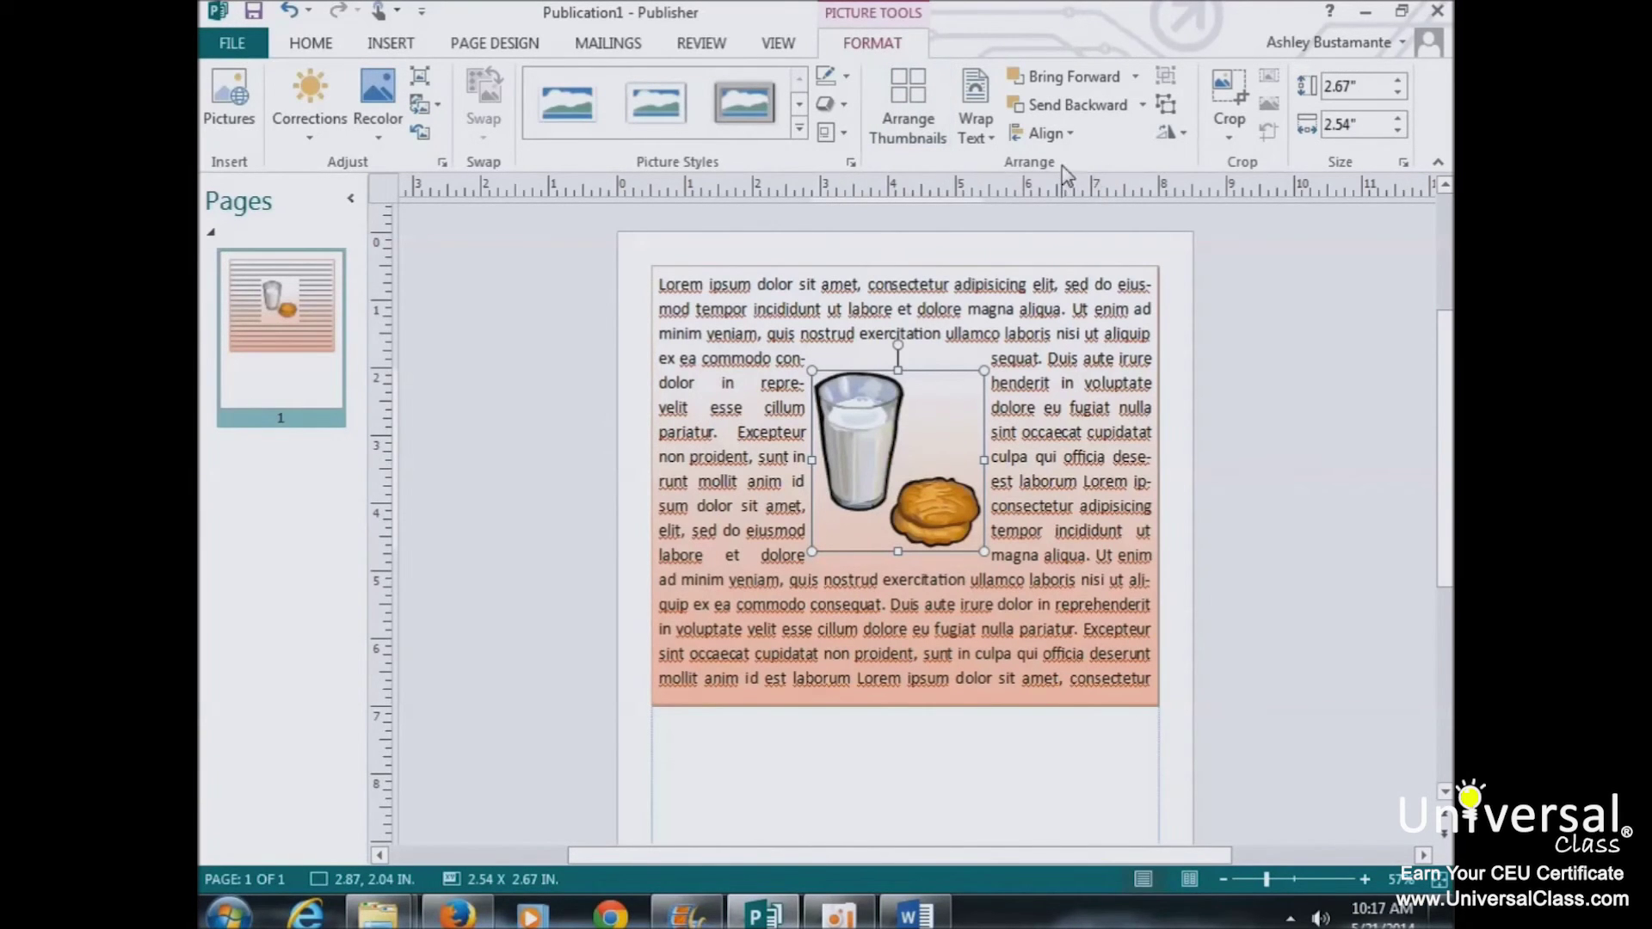
left_click(990, 138)
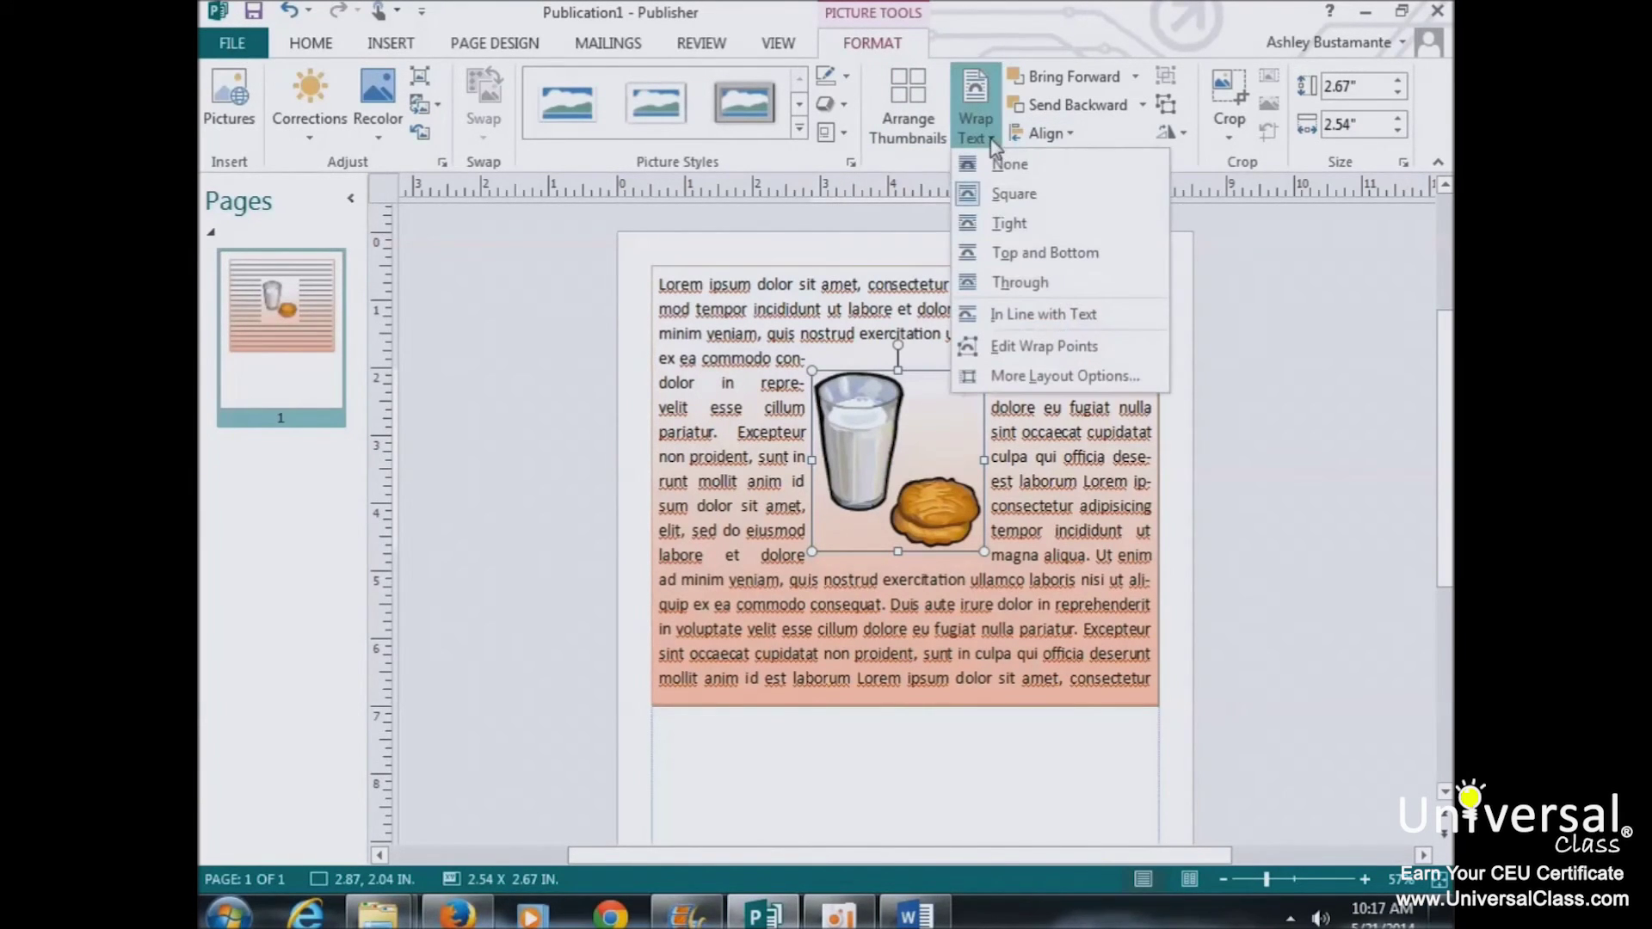